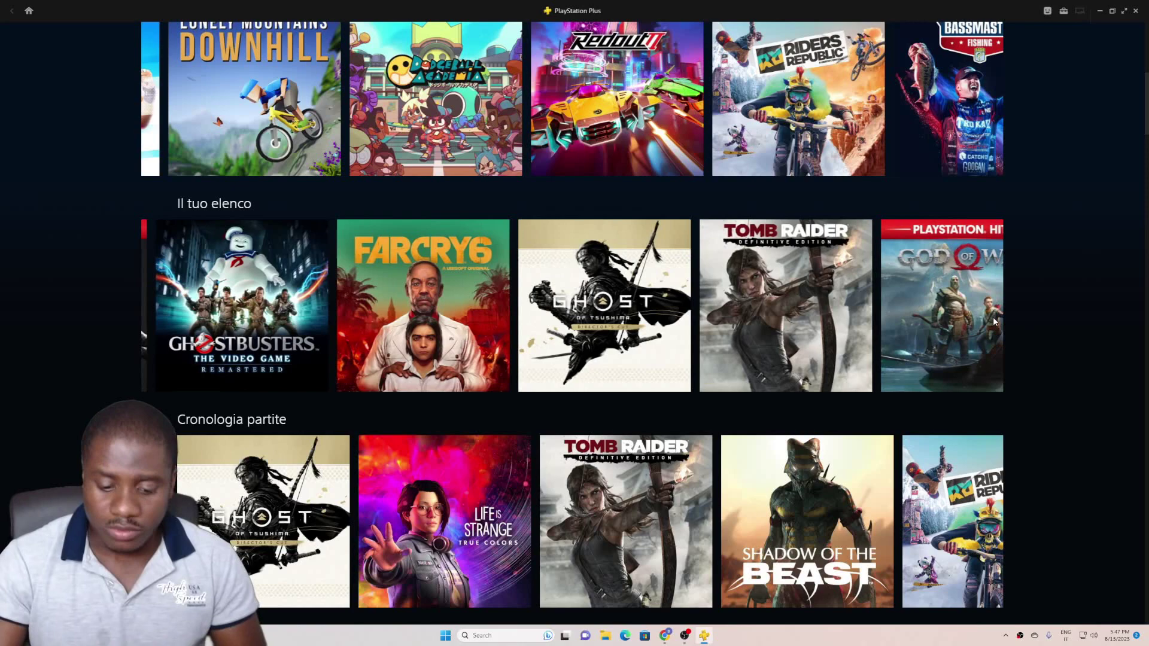
Page the Il tuo elenco row forward twice, close Steam, and check controller-mode connection status.
{"action": "left_click", "coordinate": [963, 307]}
{"action": "left_click", "coordinate": [967, 320]}
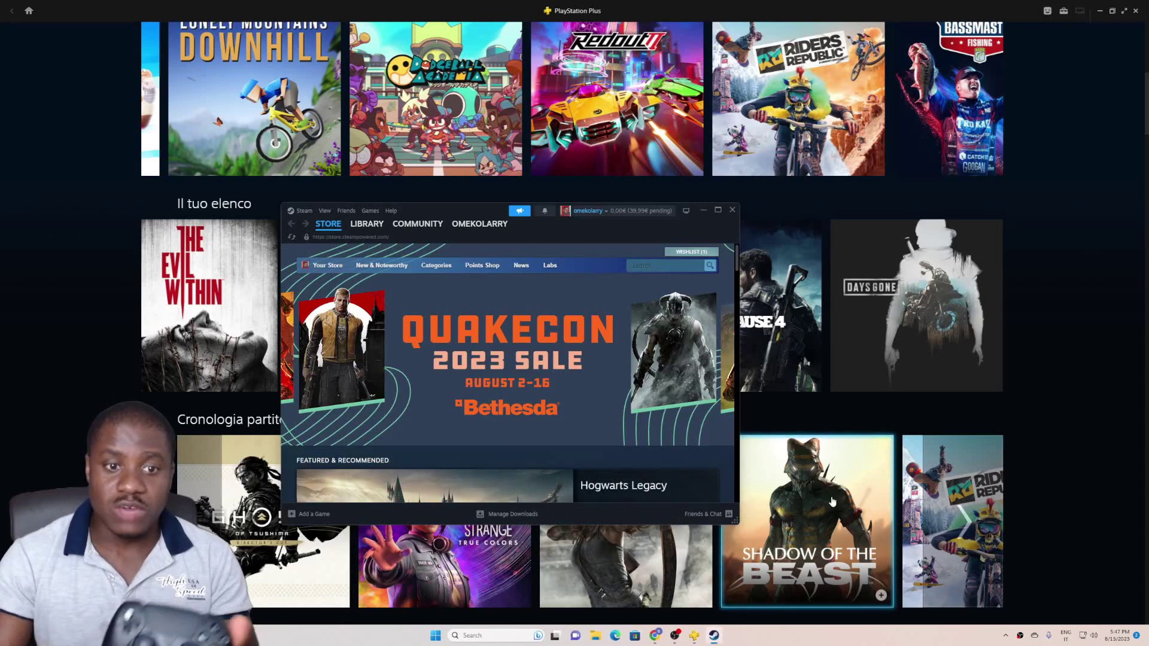
{"action": "left_click", "coordinate": [732, 210]}
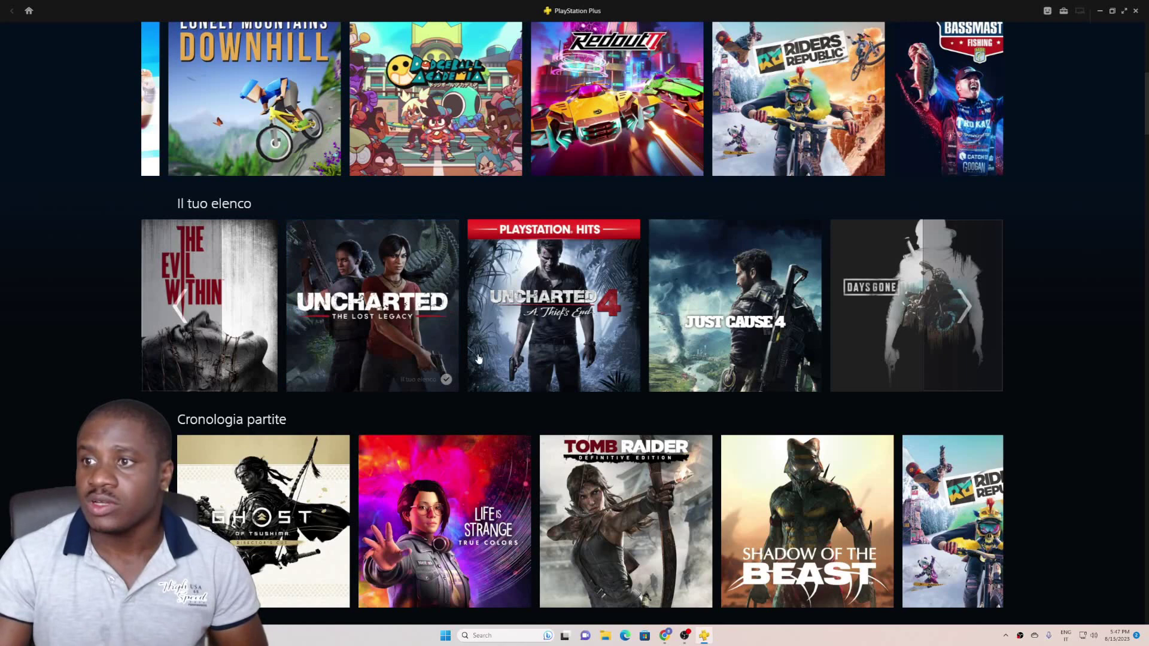
{"action": "left_click", "coordinate": [1080, 11]}
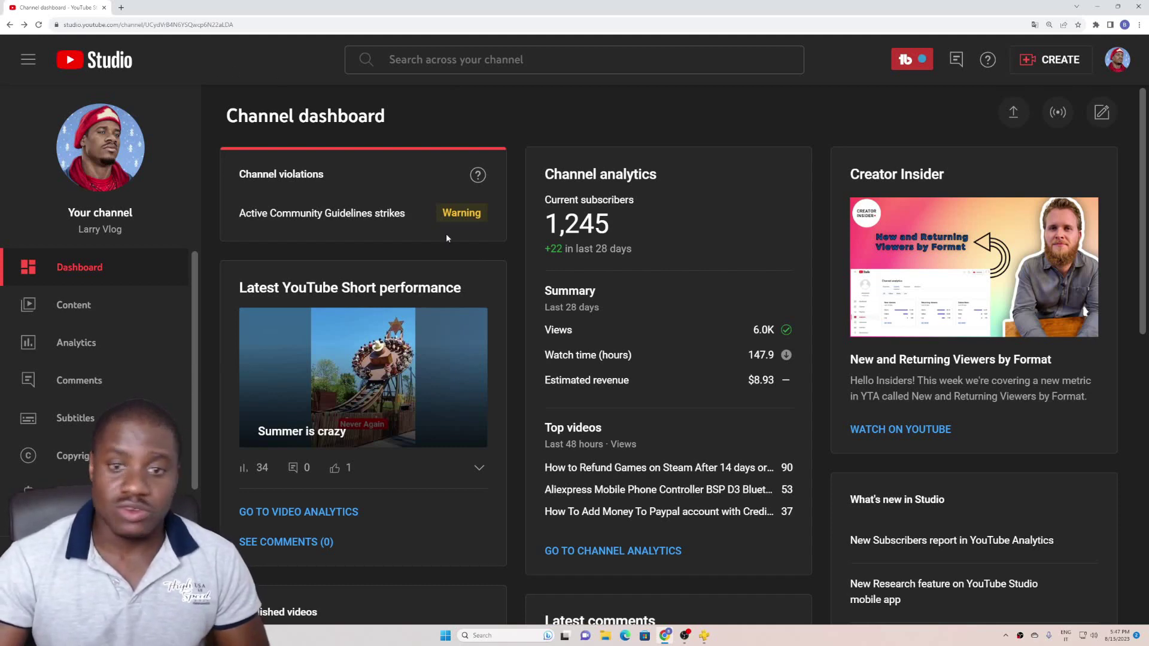
{"action": "scroll", "coordinate": [661, 253], "scroll_direction": "down", "scroll_amount": 3}
{"action": "scroll", "coordinate": [605, 227], "scroll_direction": "up", "scroll_amount": 3}
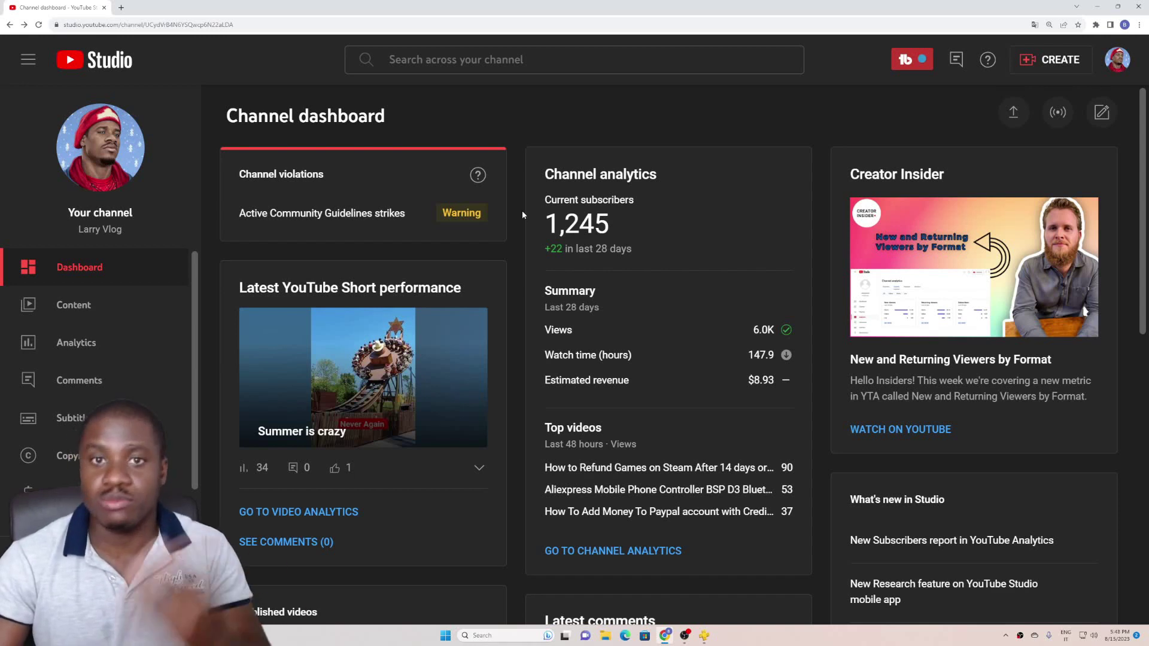
{"action": "left_click", "coordinate": [121, 7]}
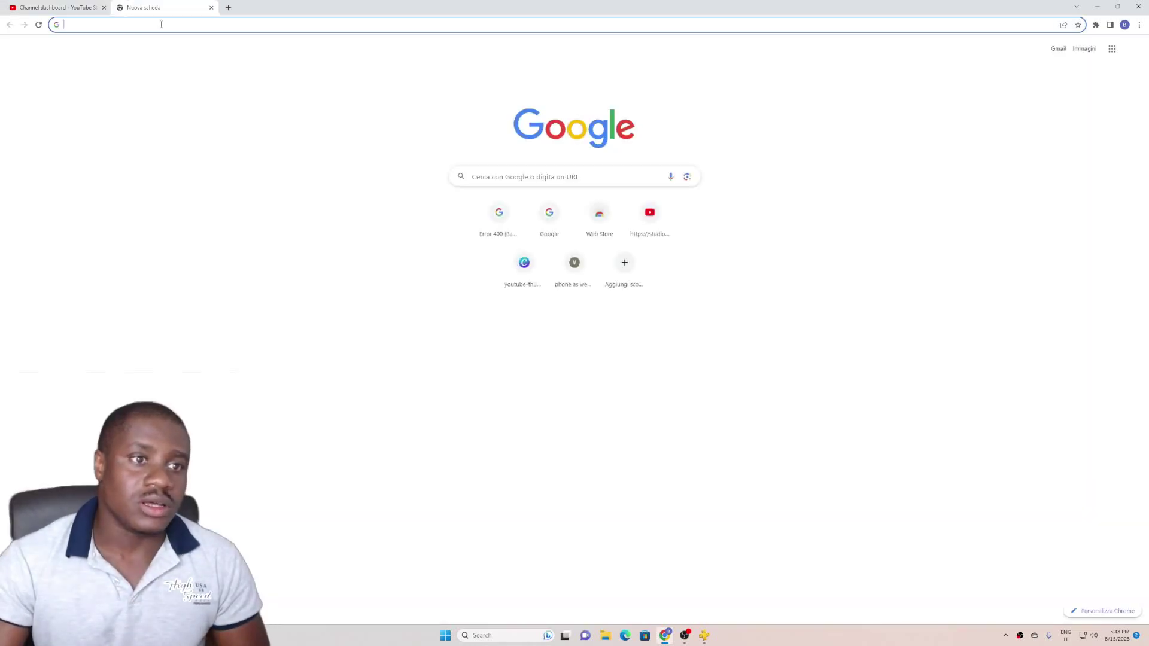
{"action": "left_click", "coordinate": [216, 27]}
{"action": "type", "text": "www"}
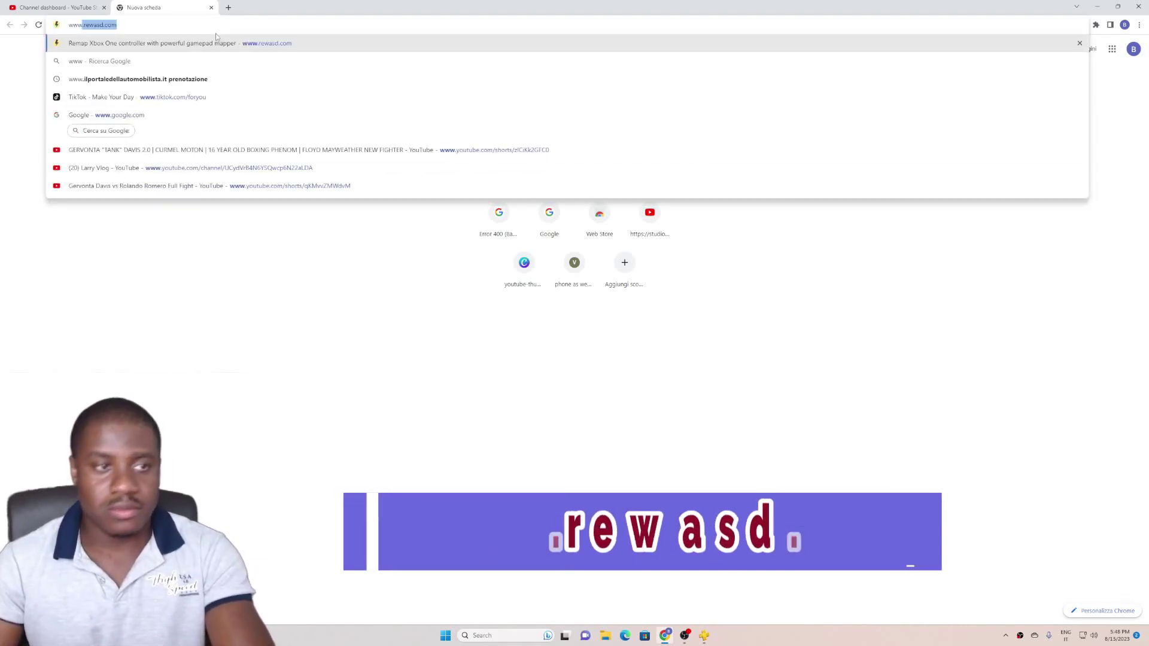
{"action": "type", "text": ".re"}
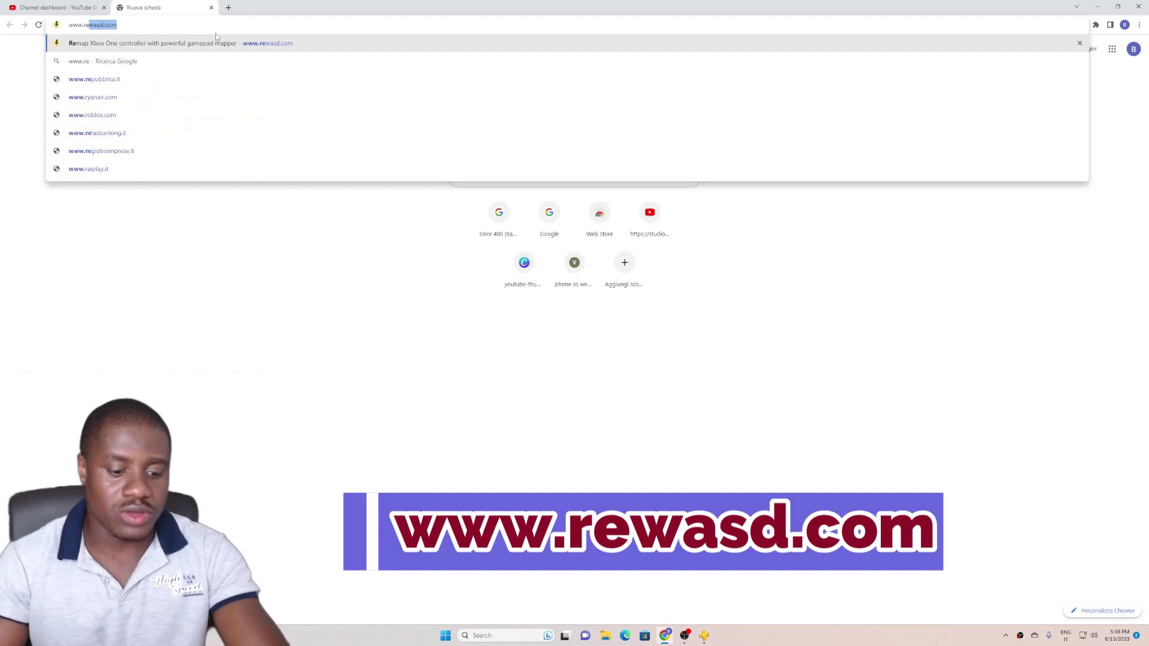
{"action": "type", "text": "was"}
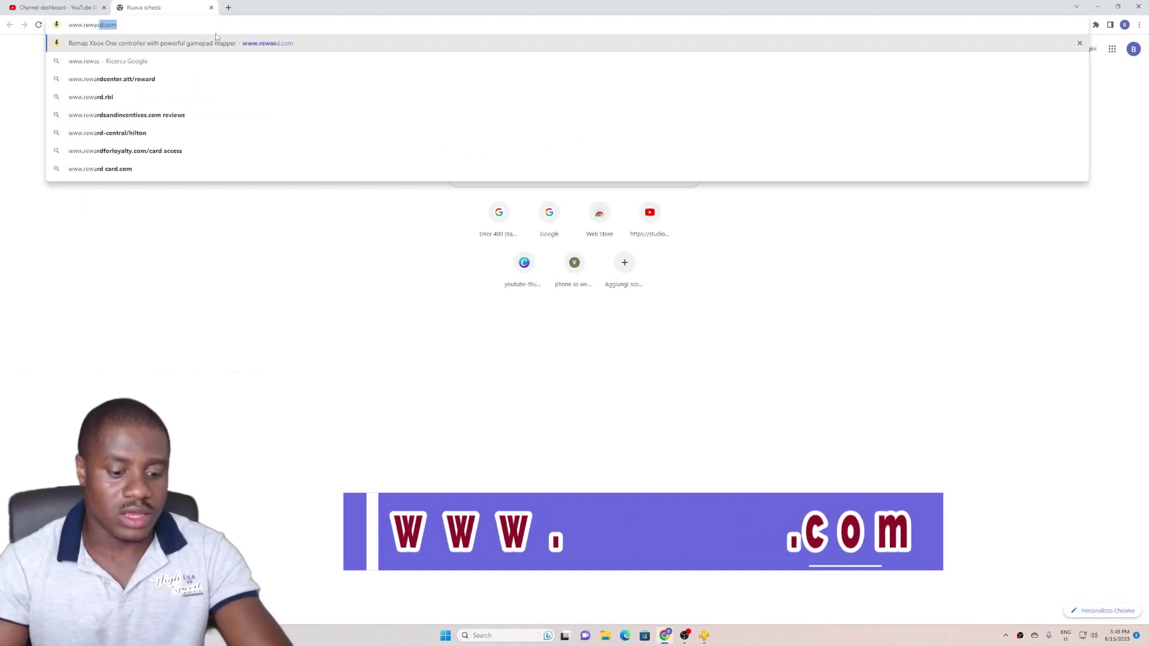
{"action": "type", "text": "d."}
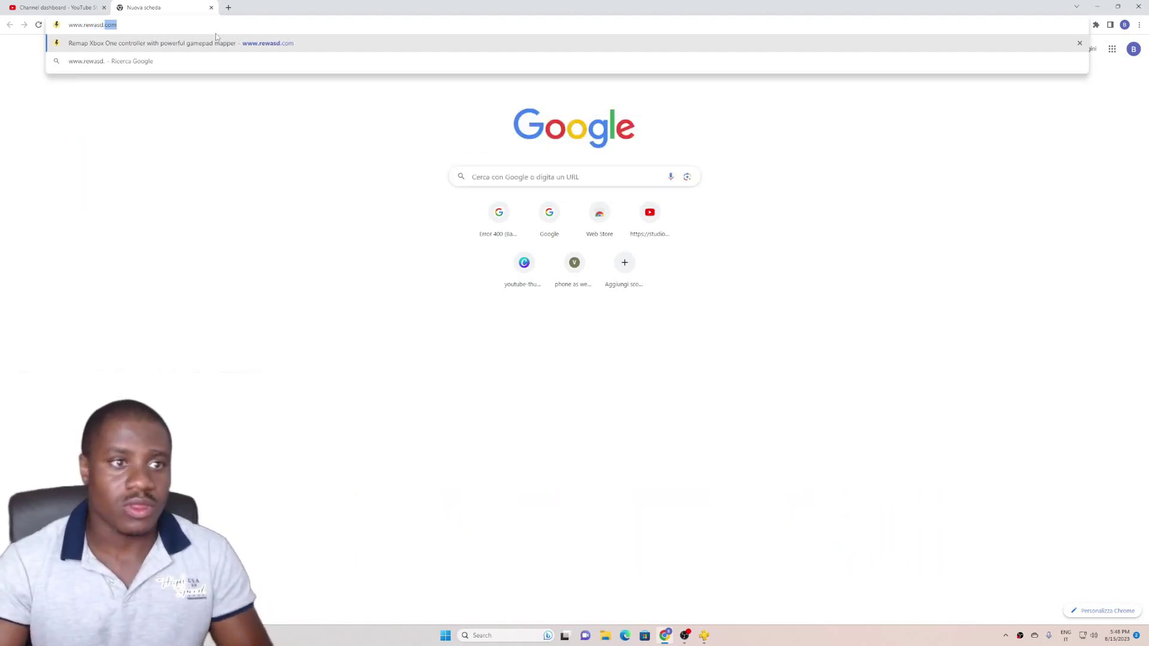
{"action": "type", "text": "com"}
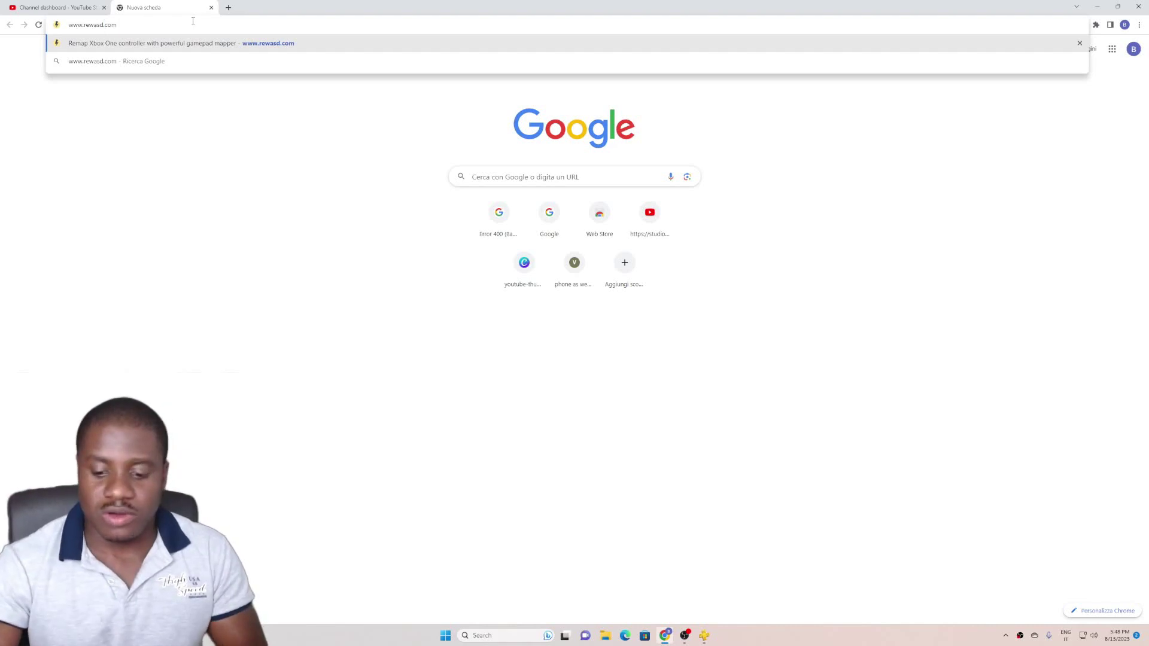
{"action": "key", "text": "Return"}
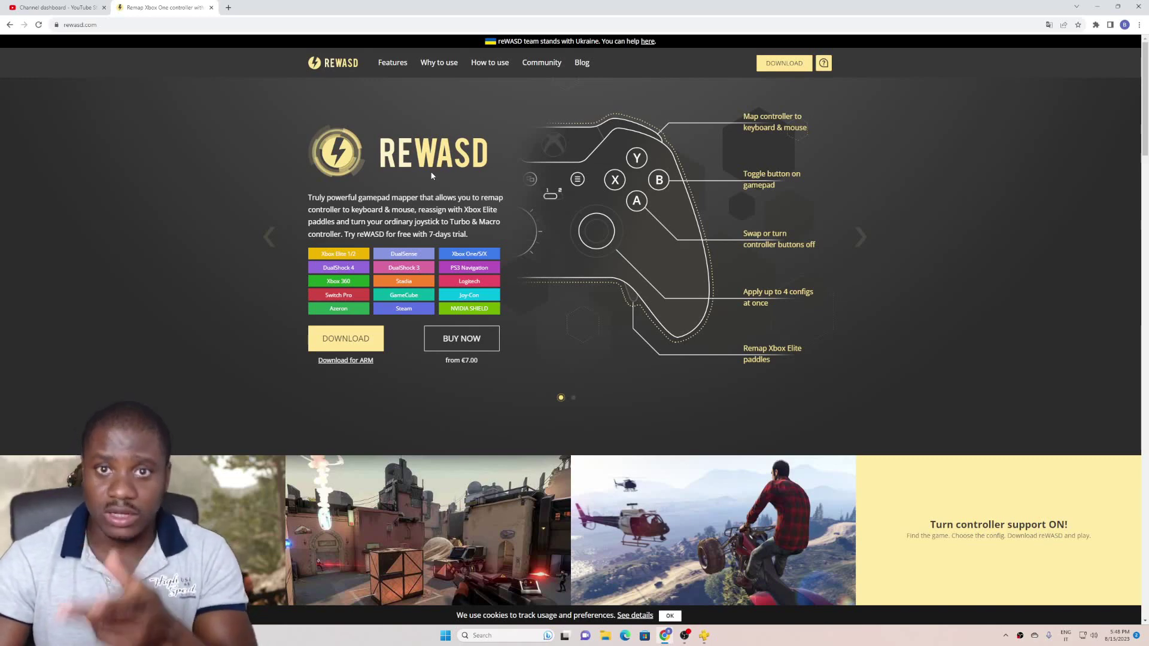
Download the reWASD installer and close the 'Can't wait to begin remapping' message.
{"action": "left_click", "coordinate": [346, 349]}
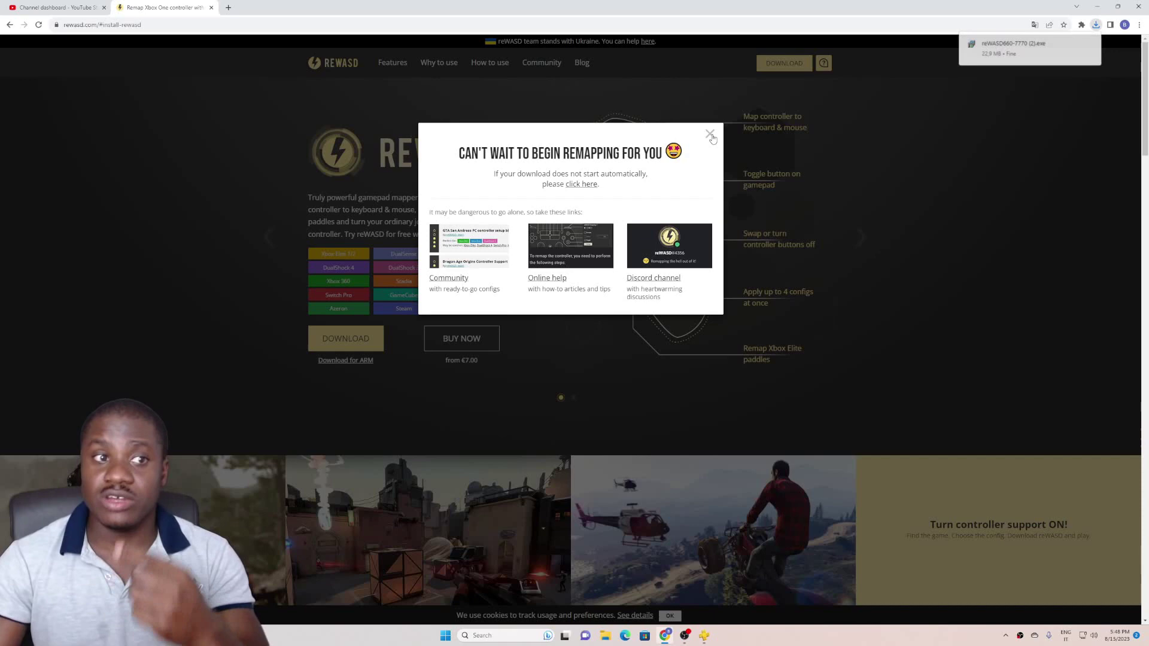
{"action": "left_click", "coordinate": [711, 137]}
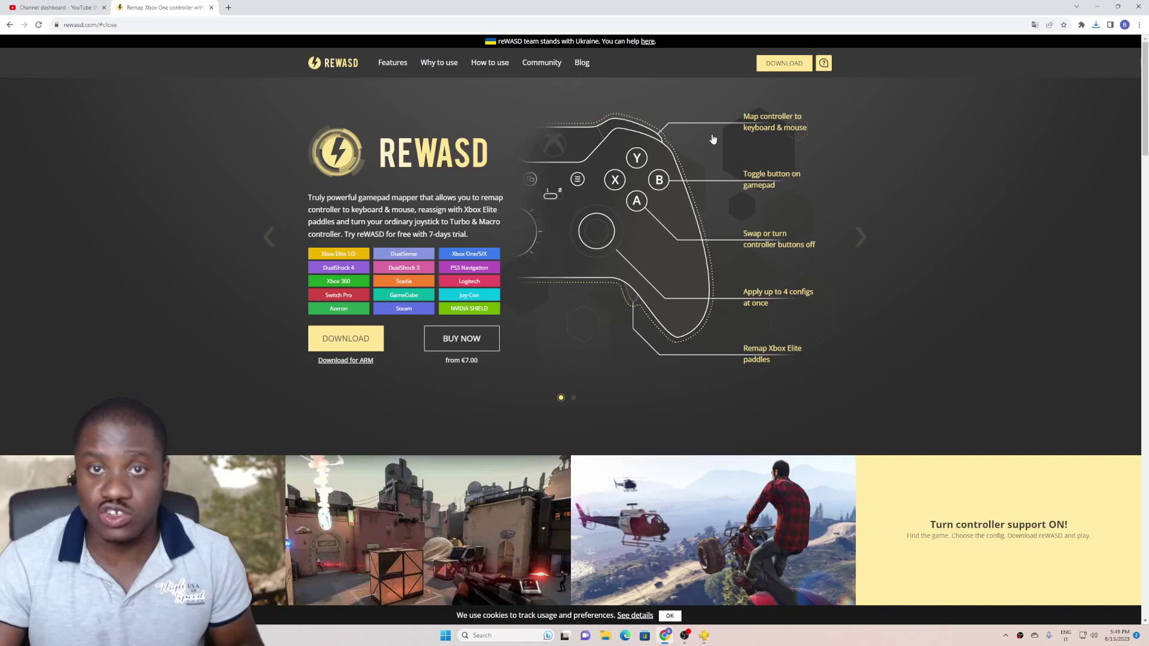
Run the downloaded reWASD .exe, accept the Nahimic notice, then cancel and confirm quitting setup.
{"action": "left_click", "coordinate": [1095, 25]}
{"action": "left_click", "coordinate": [1021, 64]}
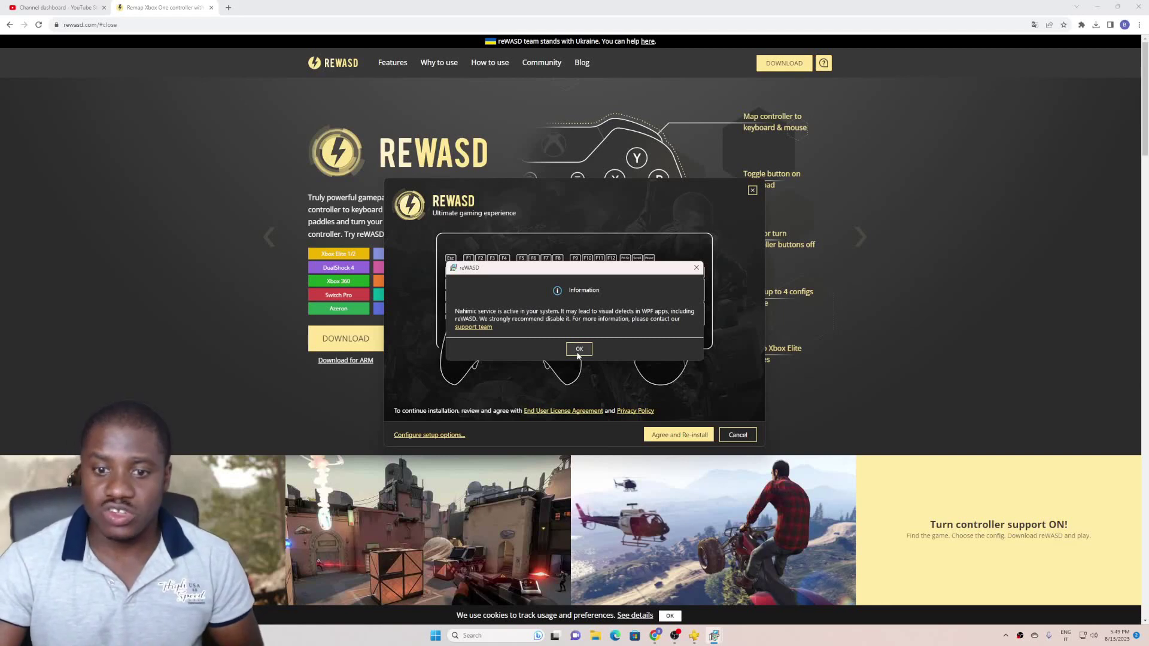
{"action": "left_click", "coordinate": [578, 350]}
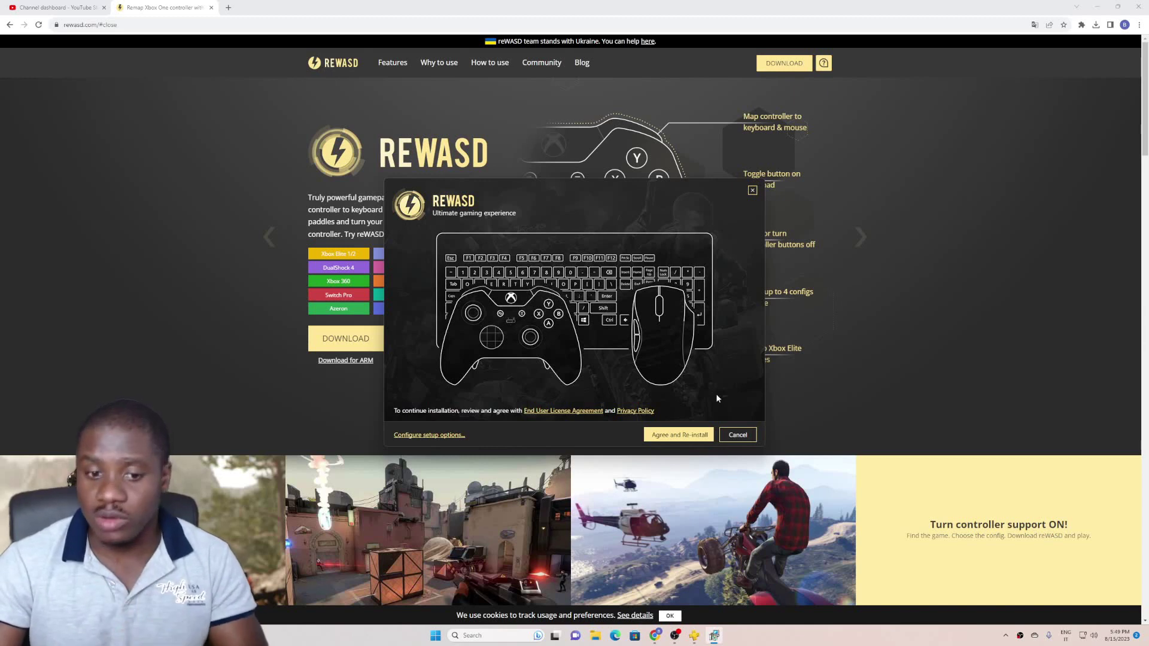
{"action": "left_click", "coordinate": [737, 433]}
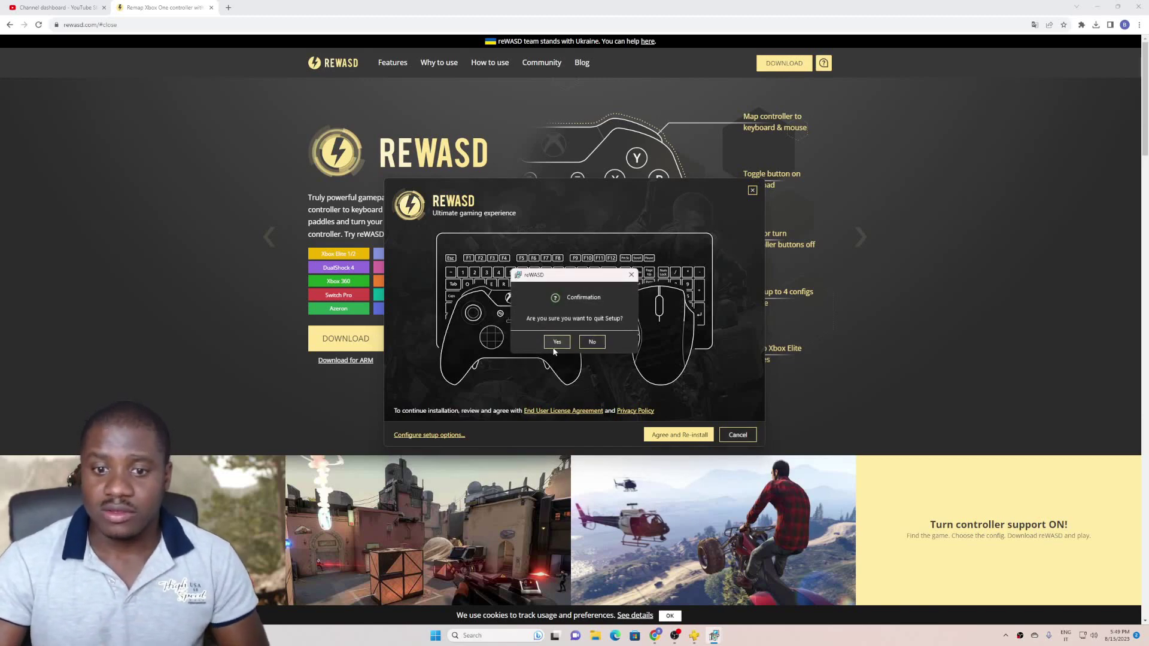
{"action": "left_click", "coordinate": [555, 344]}
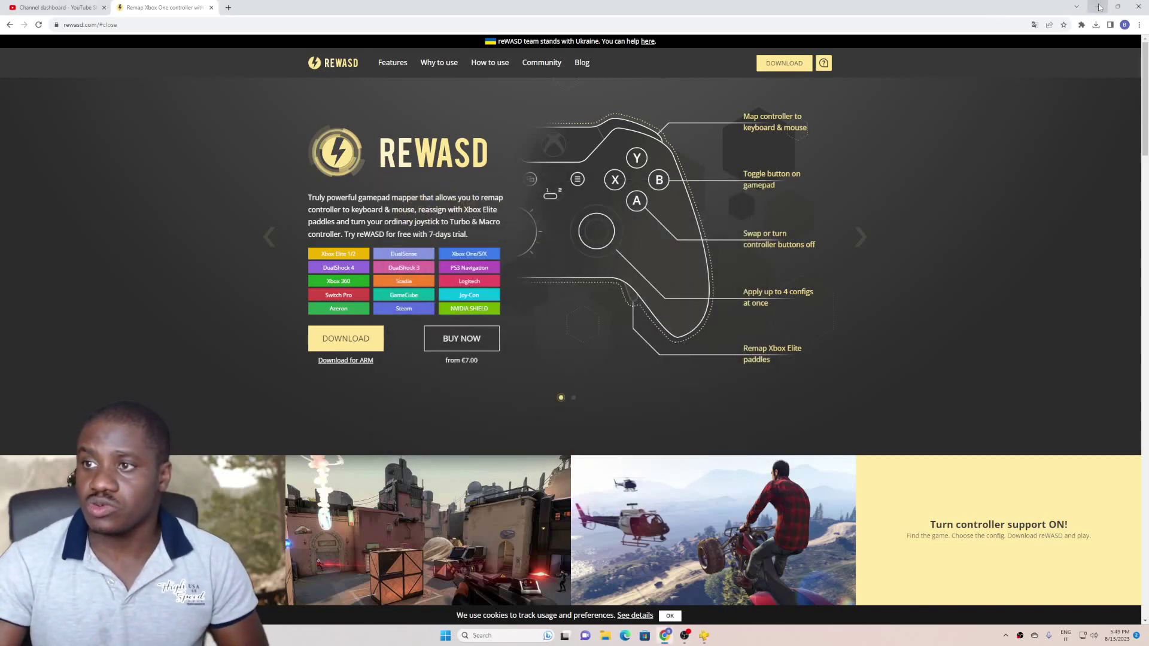
Minimize Chrome, move the reWASD shortcut to the desktop centre, and launch reWASD.
{"action": "left_click", "coordinate": [1096, 7]}
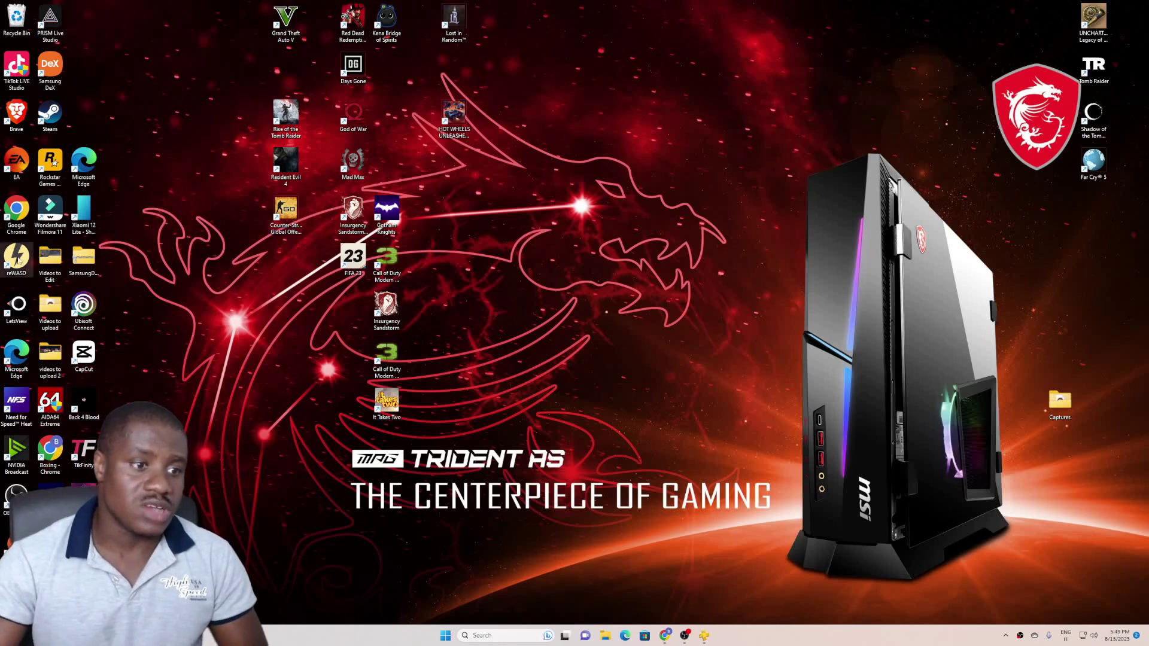
{"action": "left_click_drag", "start_coordinate": [19, 259], "coordinate": [519, 326]}
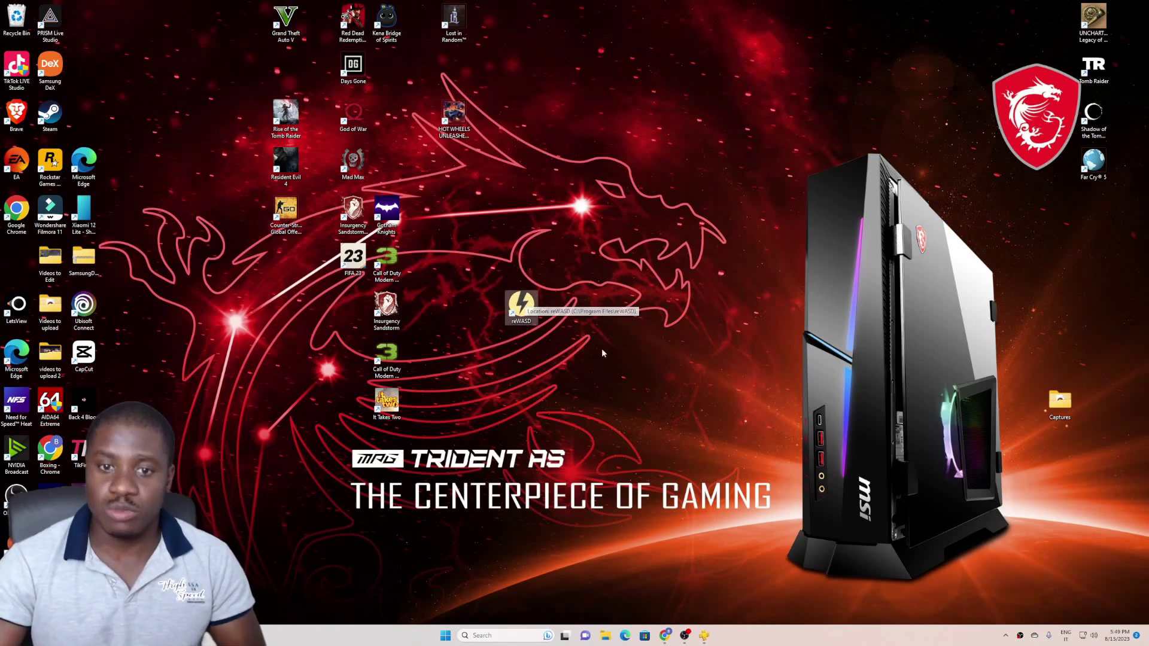
{"action": "double_click", "coordinate": [529, 311]}
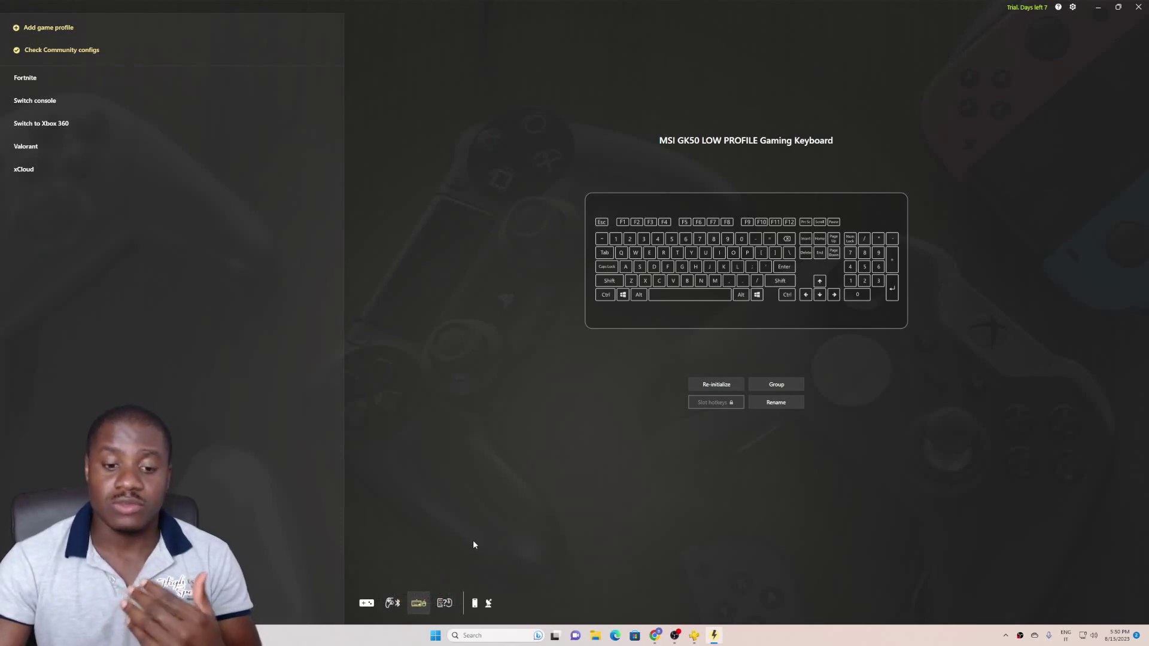
Select the DualSense controller in reWASD's device bar to show its layout.
{"action": "left_click", "coordinate": [392, 604]}
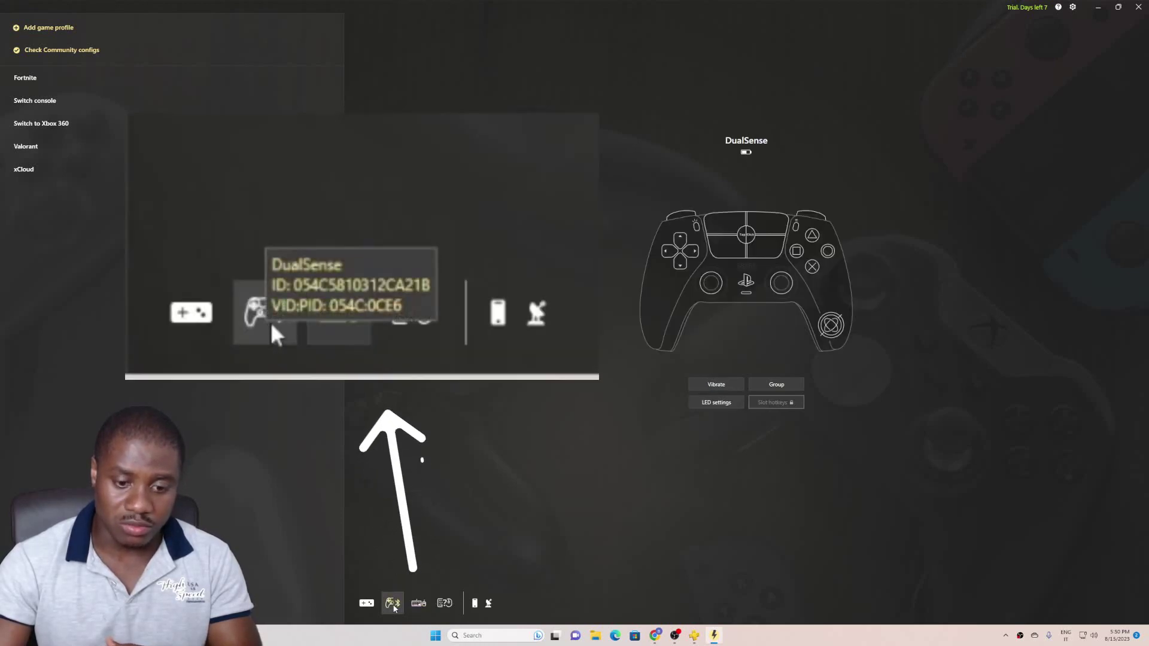
Add a game profile named 'ps controller', opening its Config 1 Main Layer.
{"action": "left_click", "coordinate": [46, 31]}
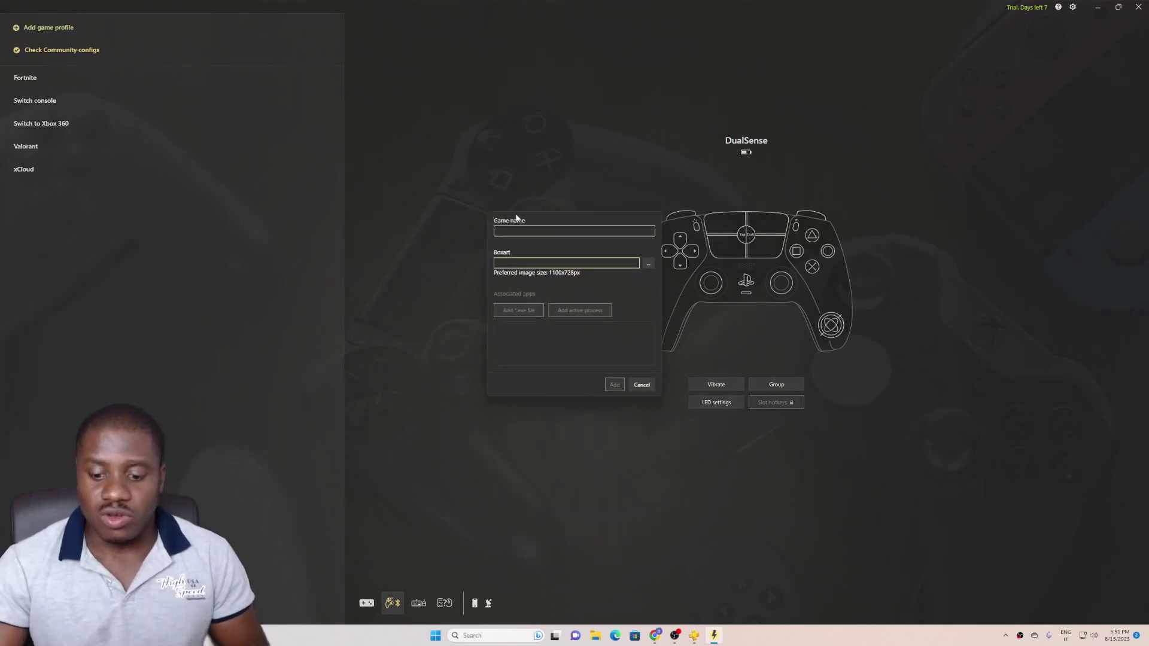
{"action": "type", "text": "ps cont"}
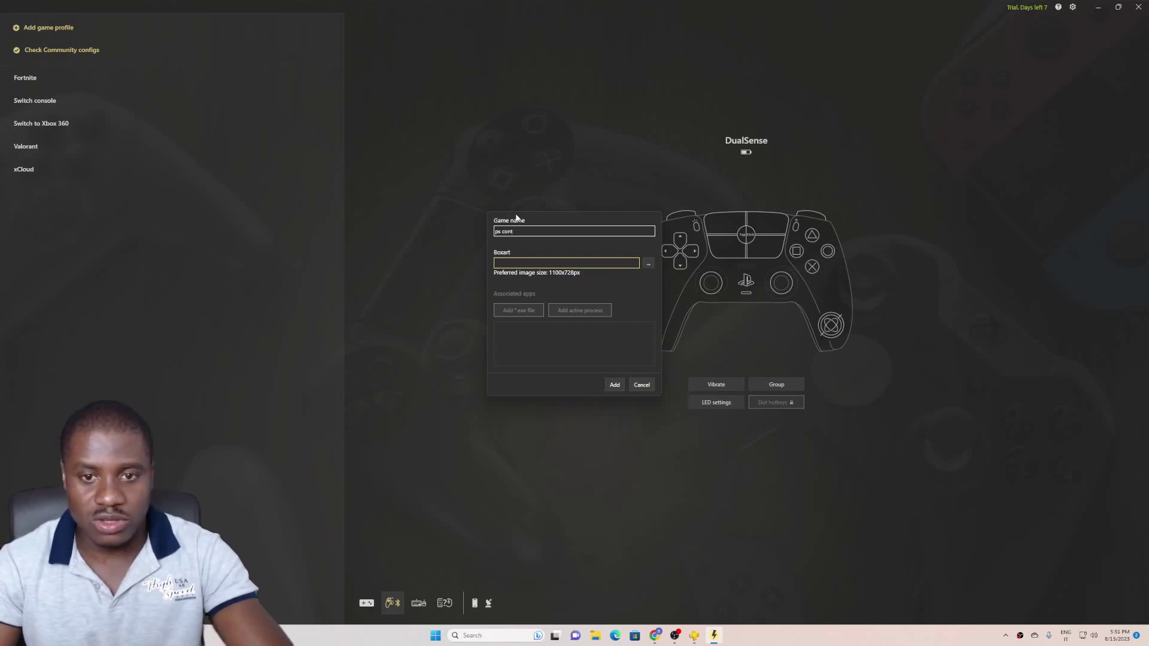
{"action": "key", "text": "BackSpace"}
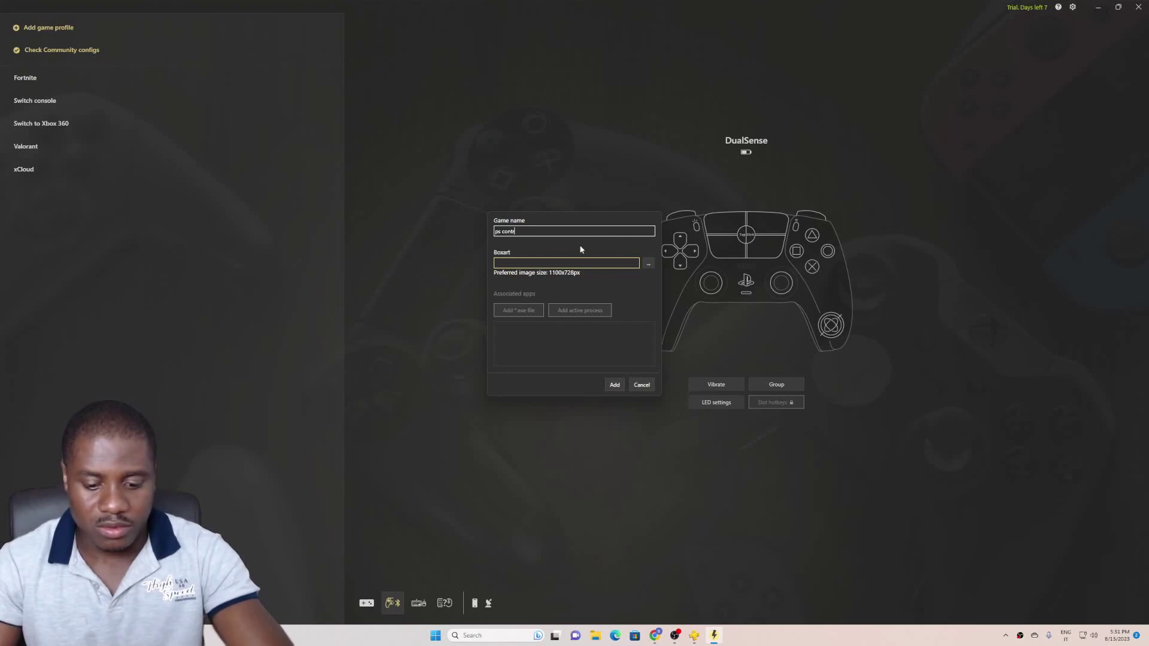
{"action": "type", "text": "trolle"}
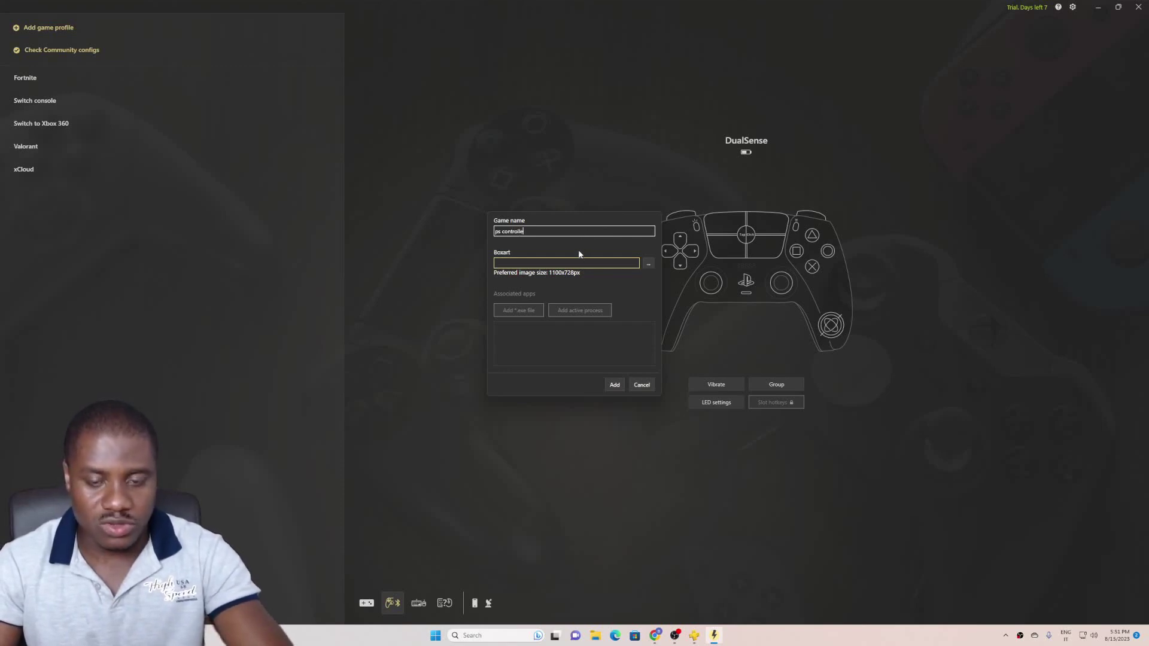
{"action": "type", "text": "r"}
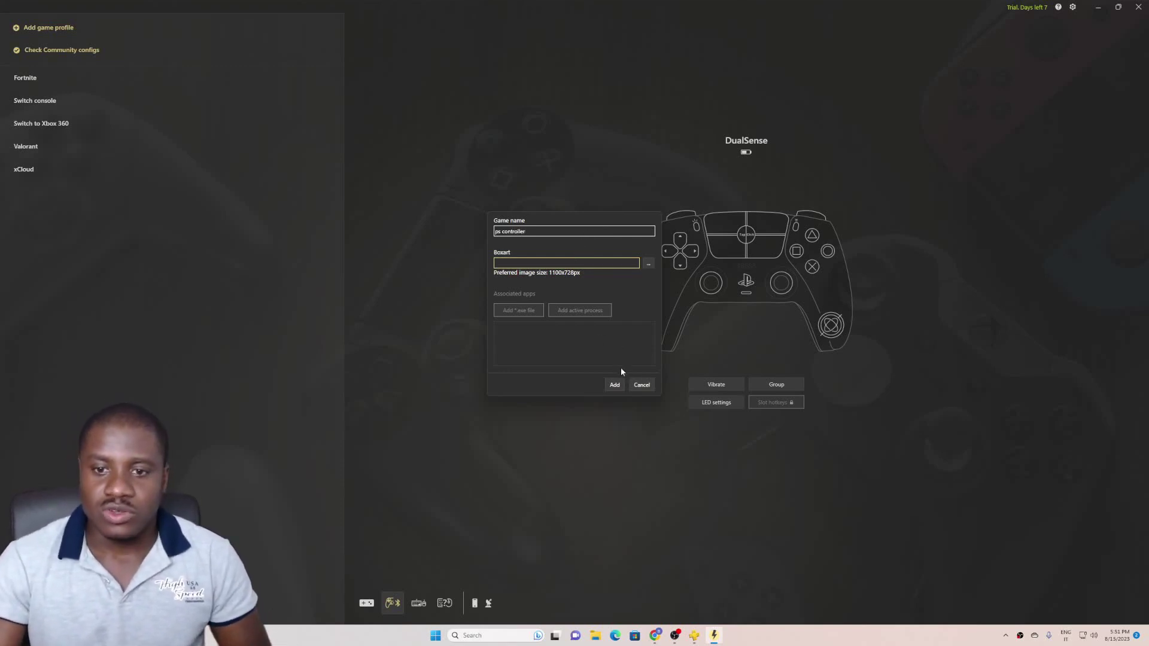
{"action": "left_click", "coordinate": [614, 385]}
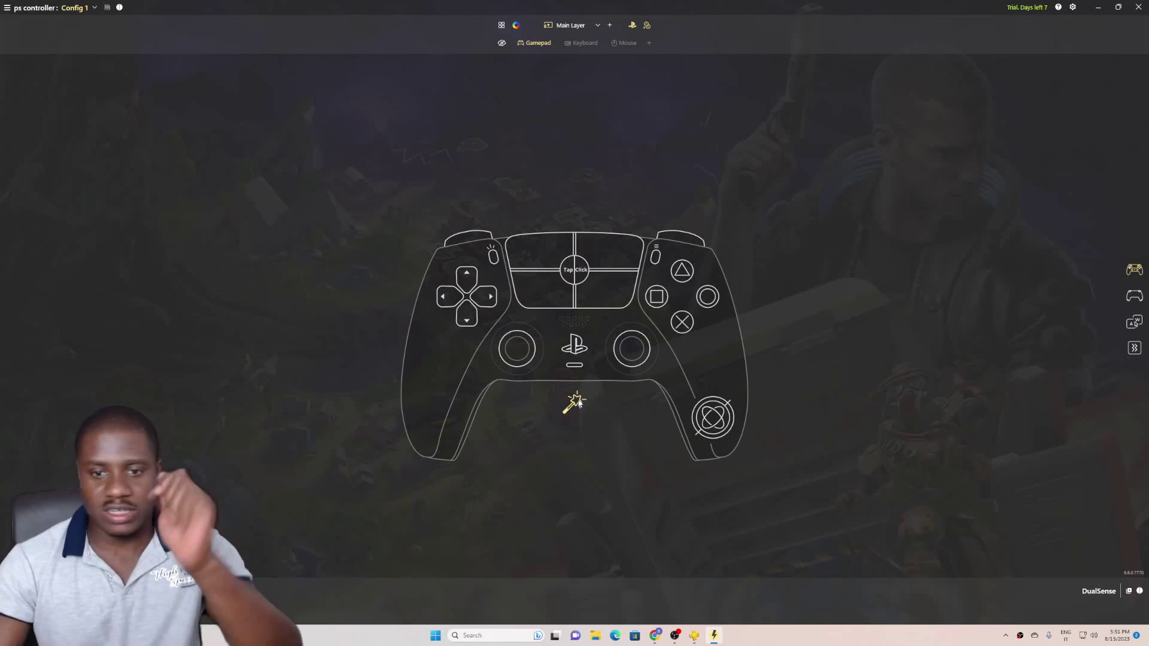
Map the DualSense in Config 1 to a Virtual DS4 controller via the magic wand.
{"action": "left_click", "coordinate": [575, 403]}
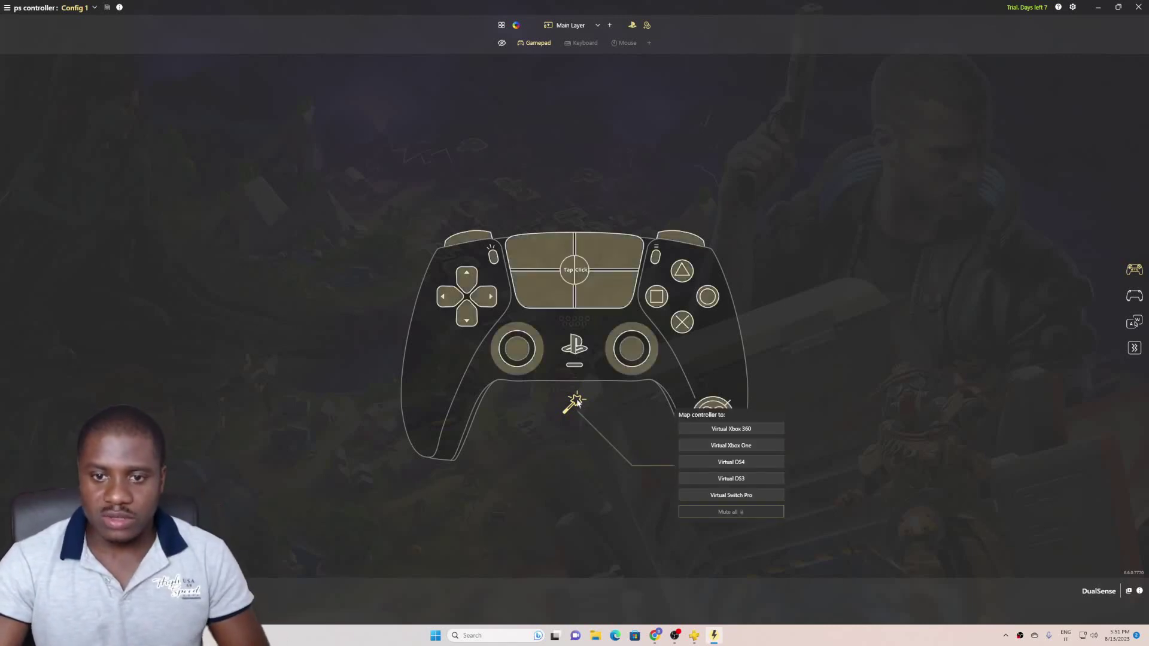
{"action": "left_click", "coordinate": [731, 463]}
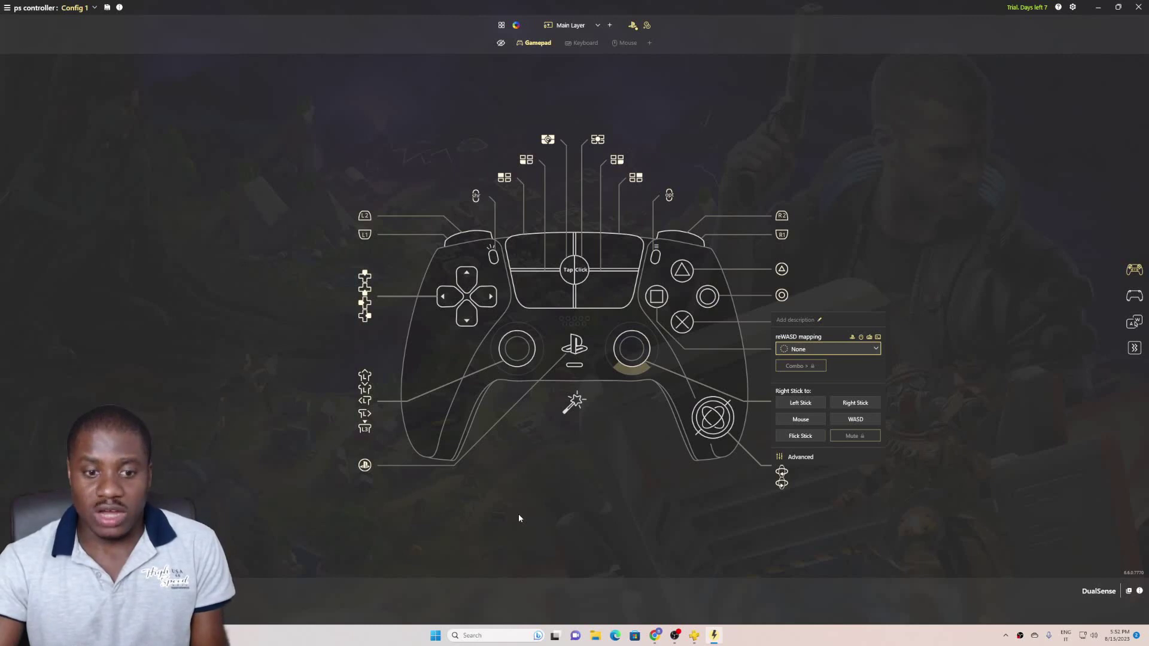
Close the right stick panel and apply the ps controller Config 1 to Slot 1.
{"action": "left_click", "coordinate": [622, 510]}
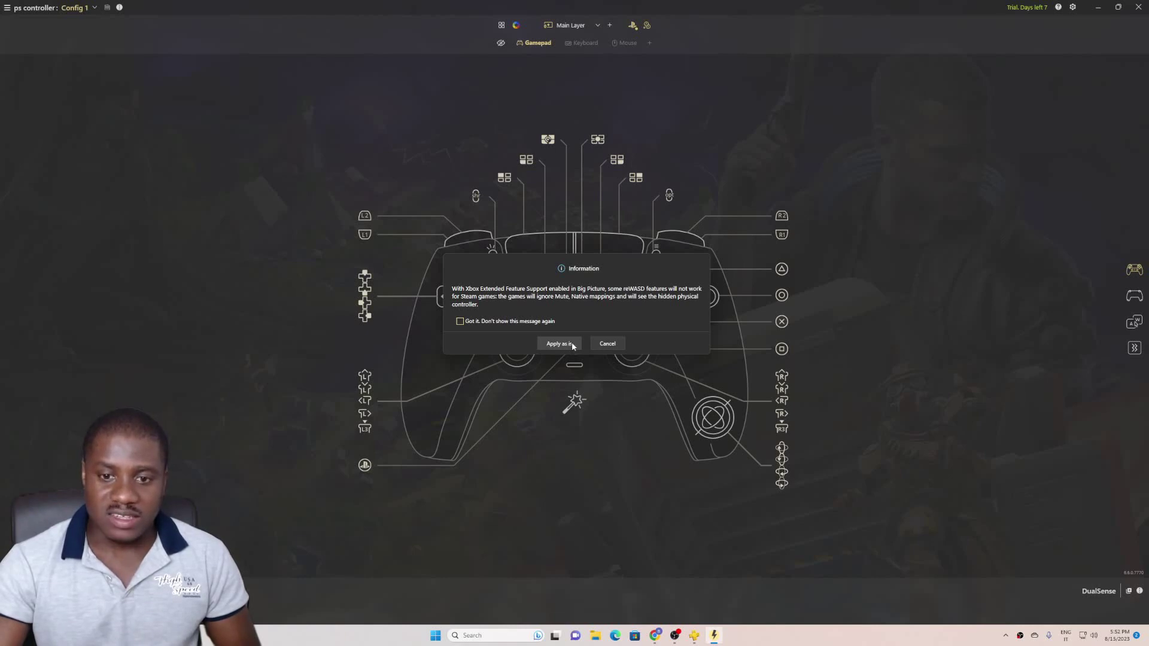
{"action": "left_click", "coordinate": [570, 346]}
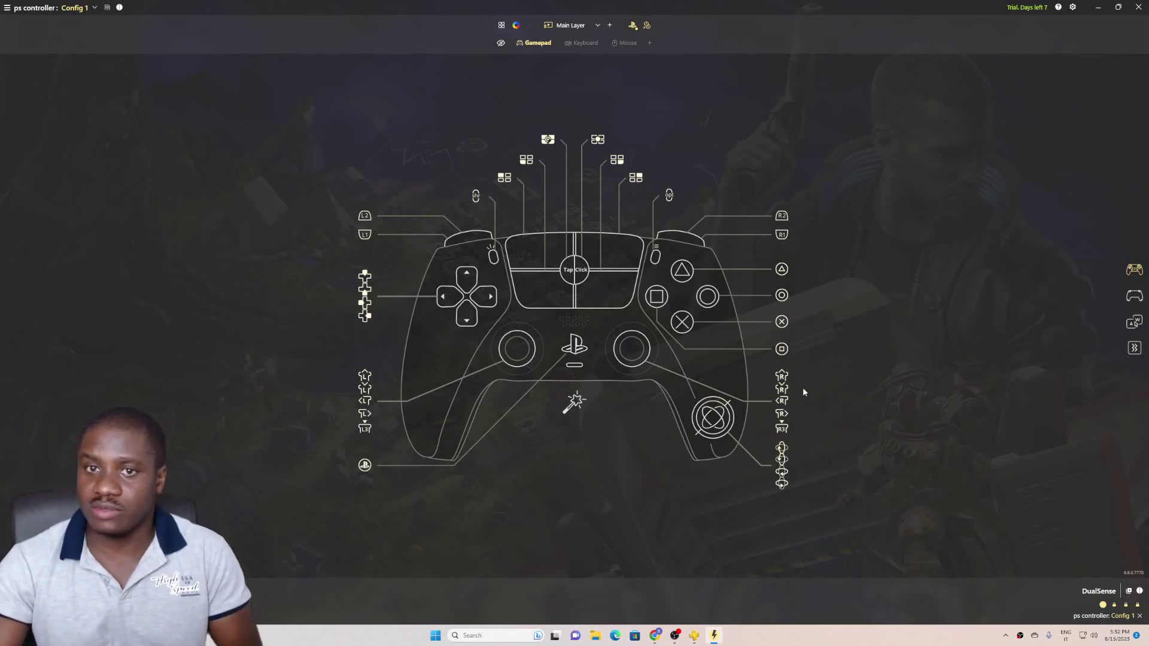
Close reWASD, bring PlayStation Plus forward, and switch it to controller navigation mode.
{"action": "left_click", "coordinate": [1138, 9]}
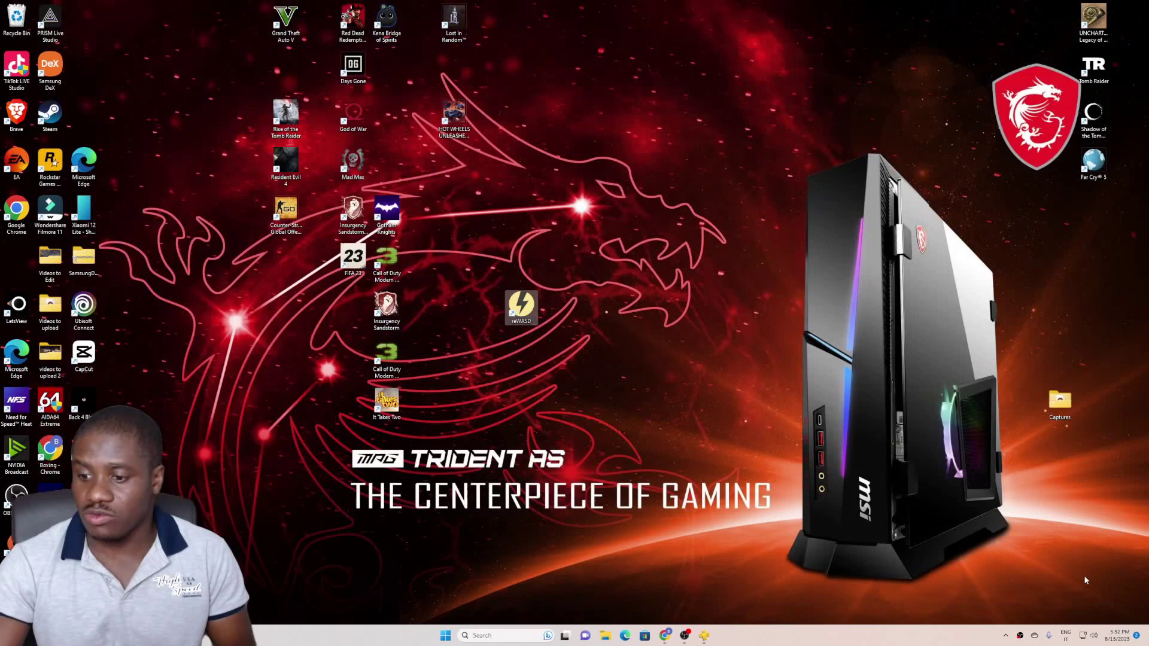
{"action": "left_click", "coordinate": [1007, 635]}
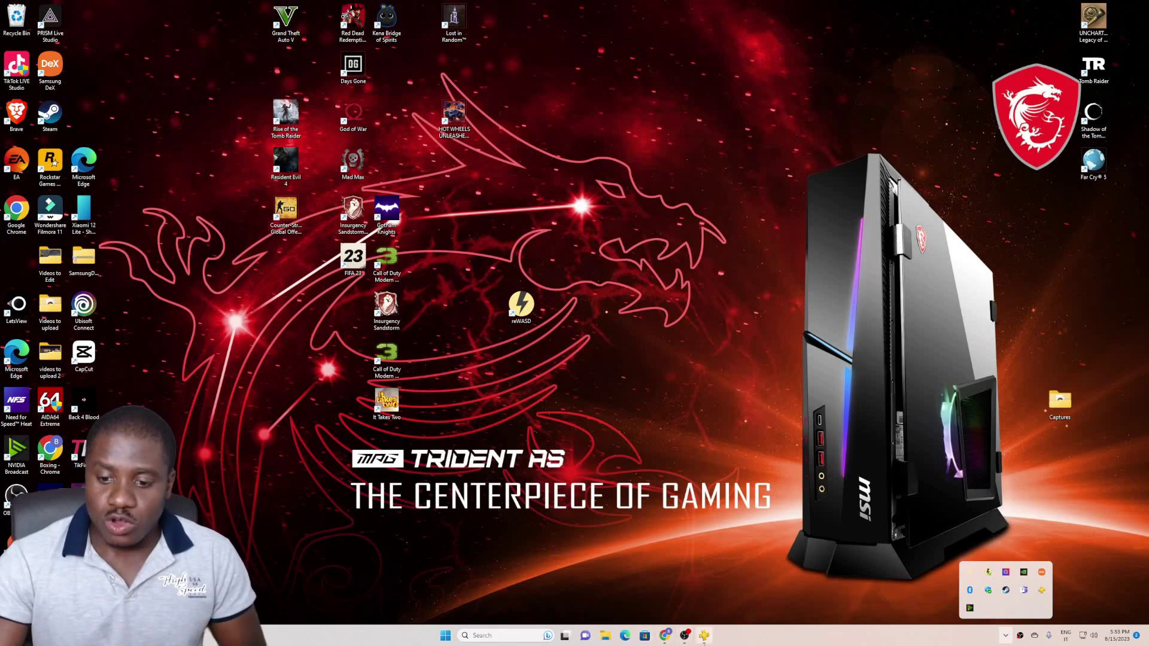
{"action": "left_click", "coordinate": [704, 635]}
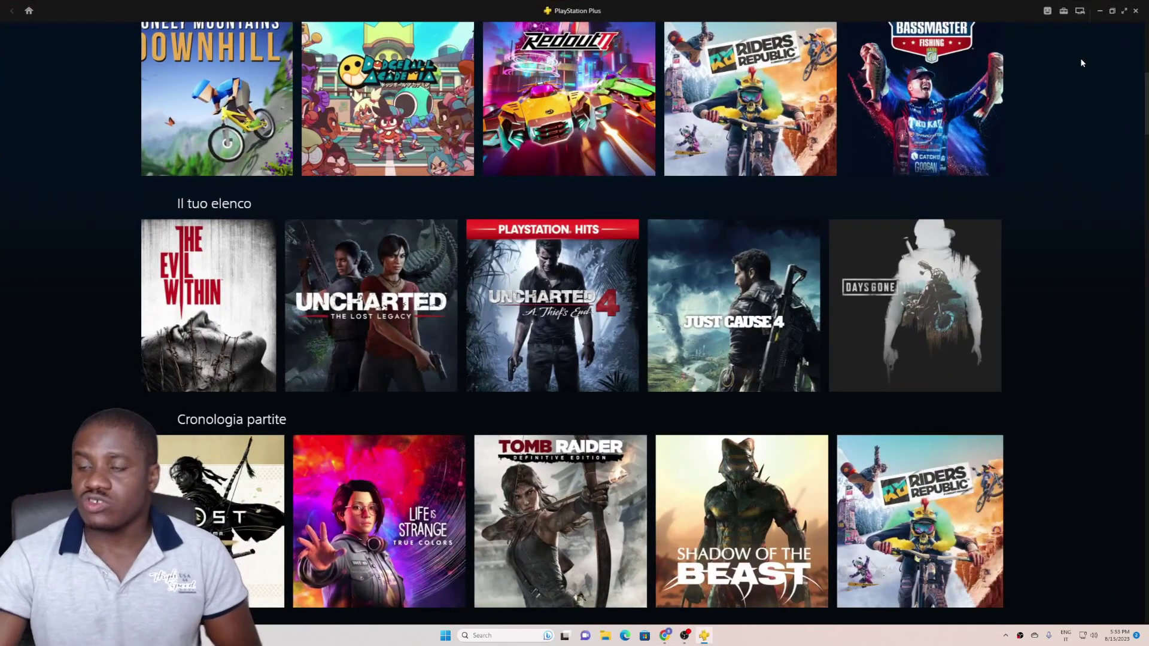
{"action": "left_click", "coordinate": [1082, 15]}
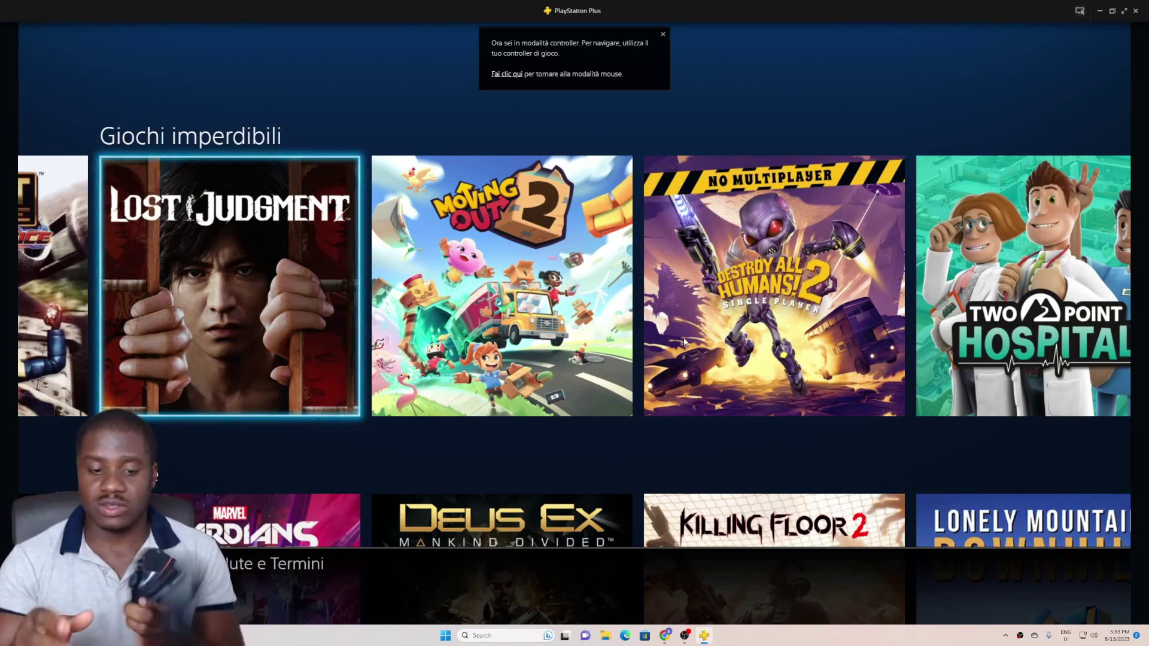
Browse the game rows with the D-pad and land on Ghost of Tsushima in the Il tuo elenco row.
{"action": "key", "text": "Right"}
{"action": "key", "text": "Right"}
{"action": "key", "text": "Right"}
{"action": "key", "text": "Right"}
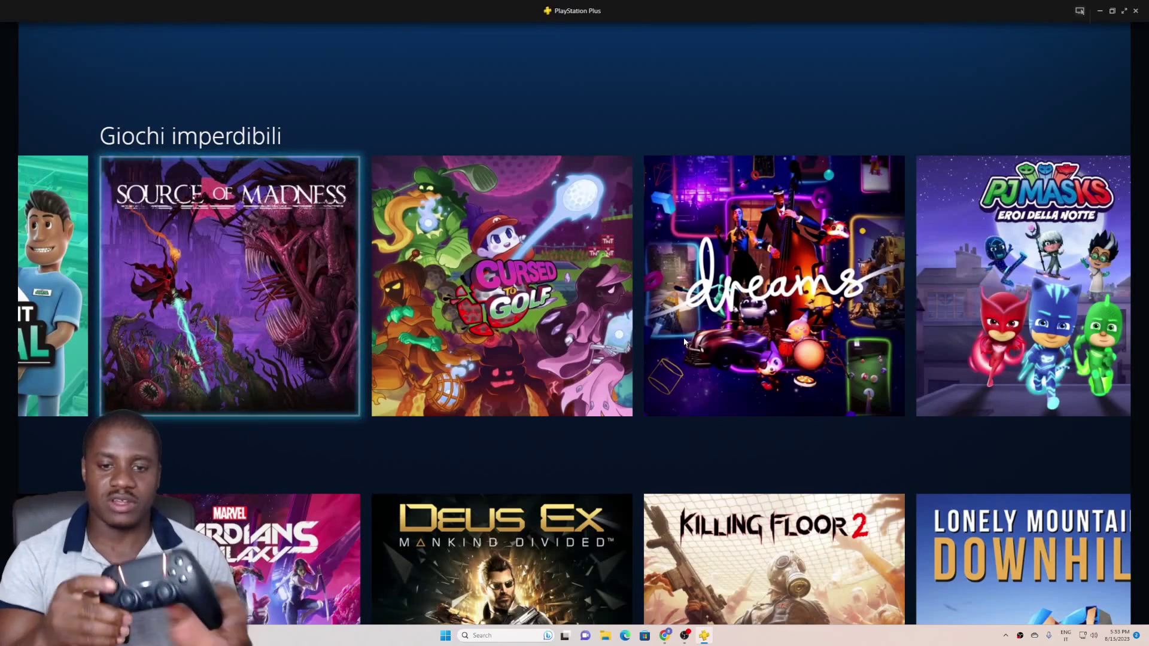
{"action": "key", "text": "Right"}
{"action": "key", "text": "Right"}
{"action": "key", "text": "Left"}
{"action": "key", "text": "Left"}
{"action": "key", "text": "Left"}
{"action": "key", "text": "Left"}
{"action": "key", "text": "Left"}
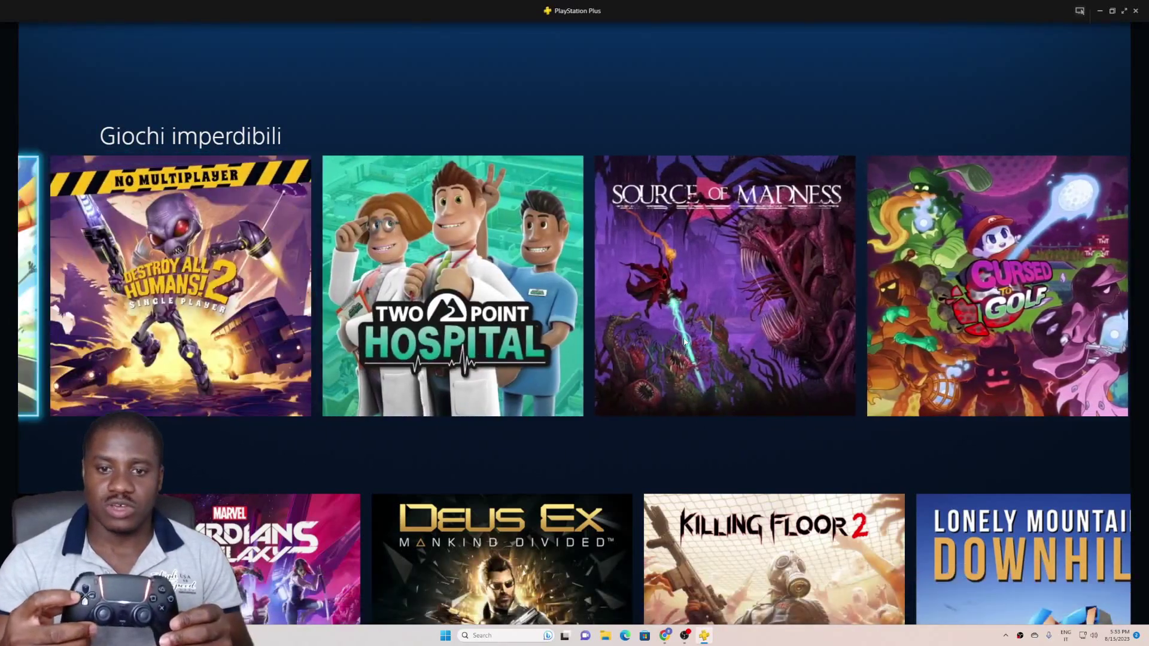
{"action": "key", "text": "Left"}
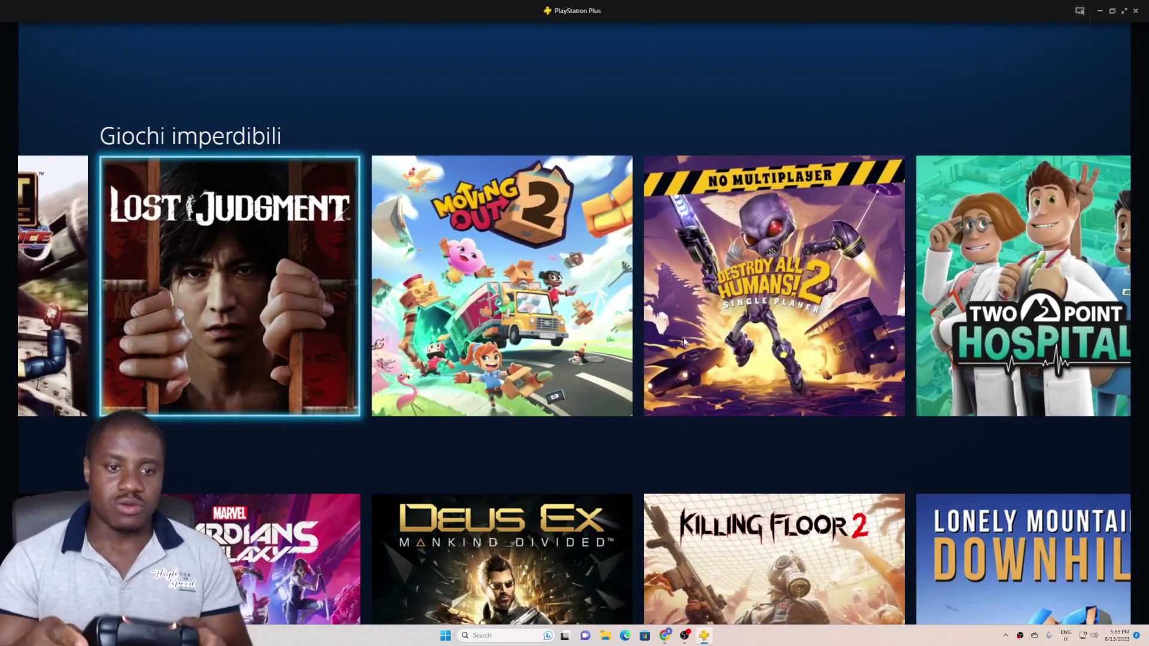
{"action": "key", "text": "Down"}
{"action": "key", "text": "Down"}
{"action": "key", "text": "Down"}
{"action": "key", "text": "Down"}
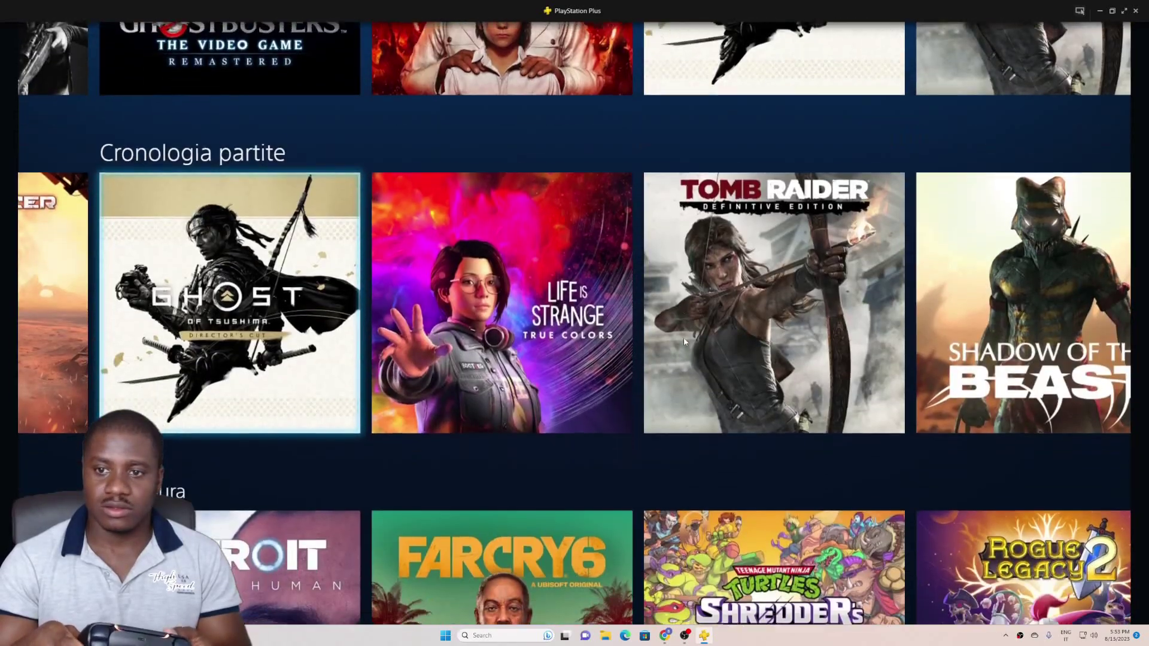
{"action": "key", "text": "Up"}
{"action": "key", "text": "Right"}
{"action": "key", "text": "Right"}
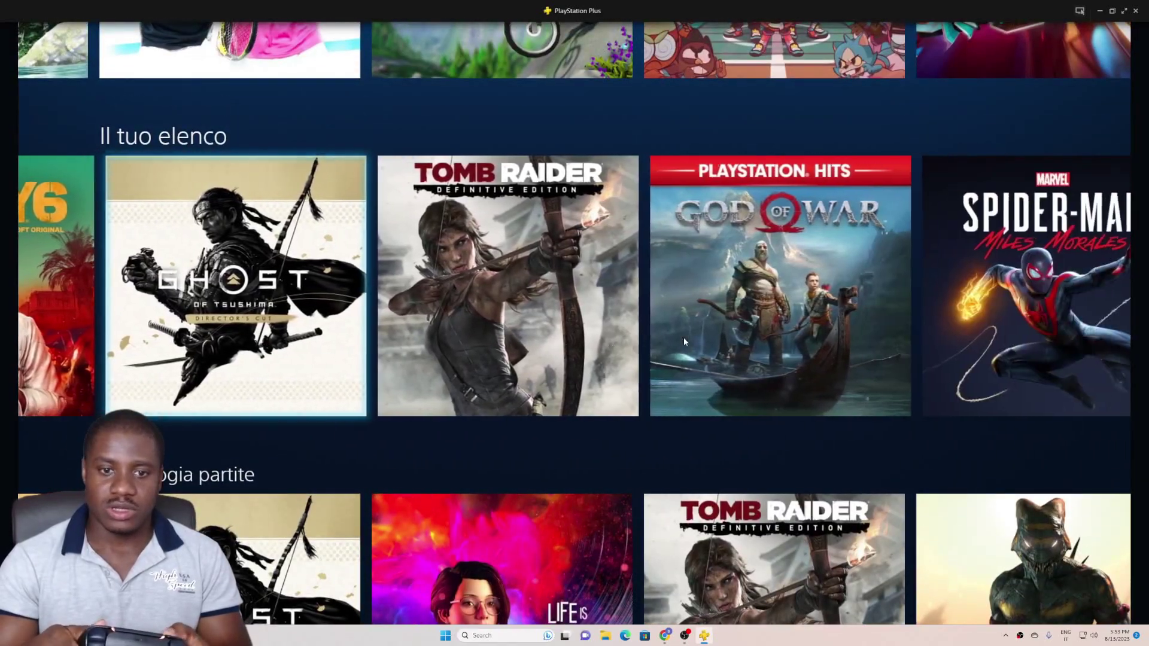
Open the Ghost of Tsushima detail page and focus its launch option.
{"action": "key", "text": "Return"}
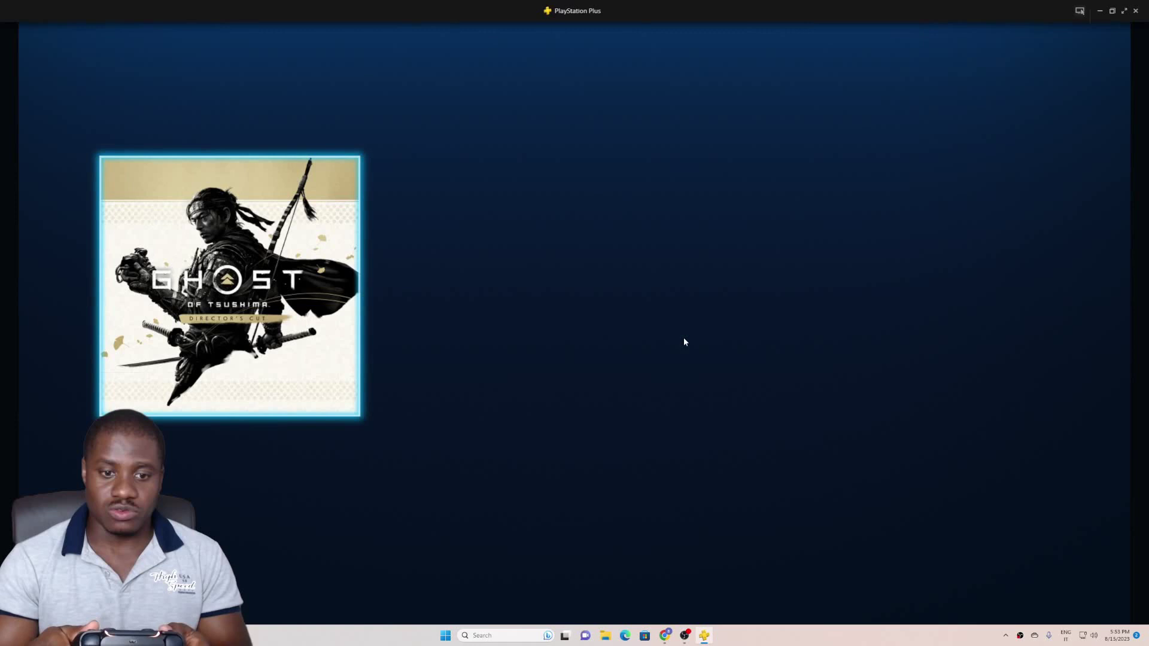
{"action": "key", "text": "Return"}
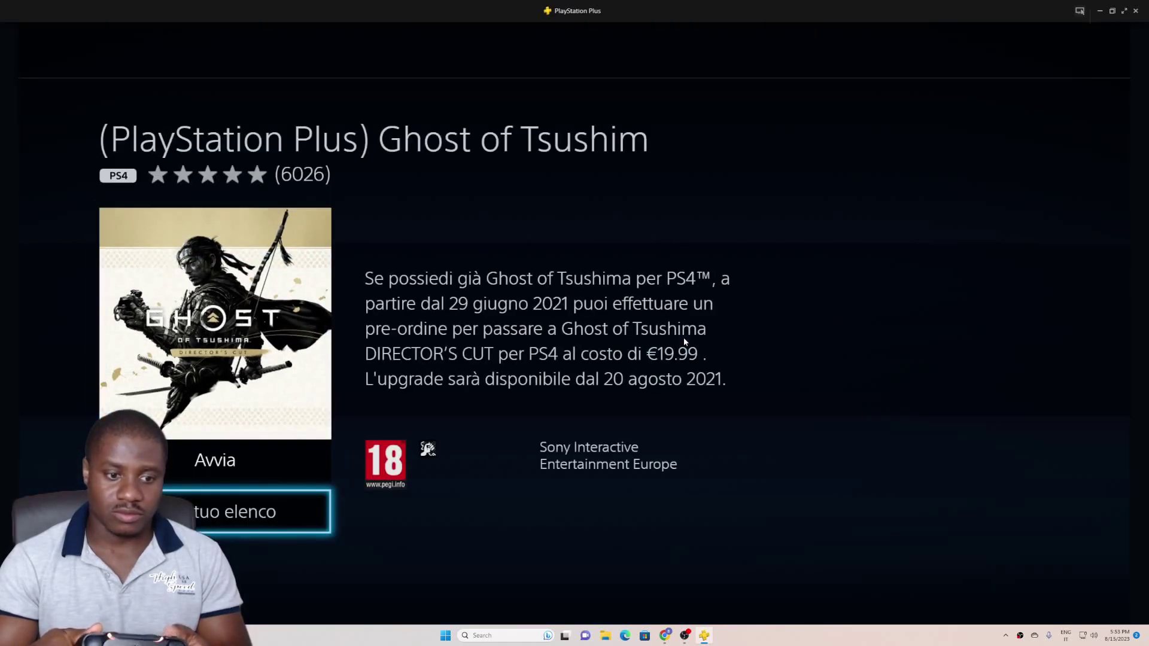
{"action": "key", "text": "Up"}
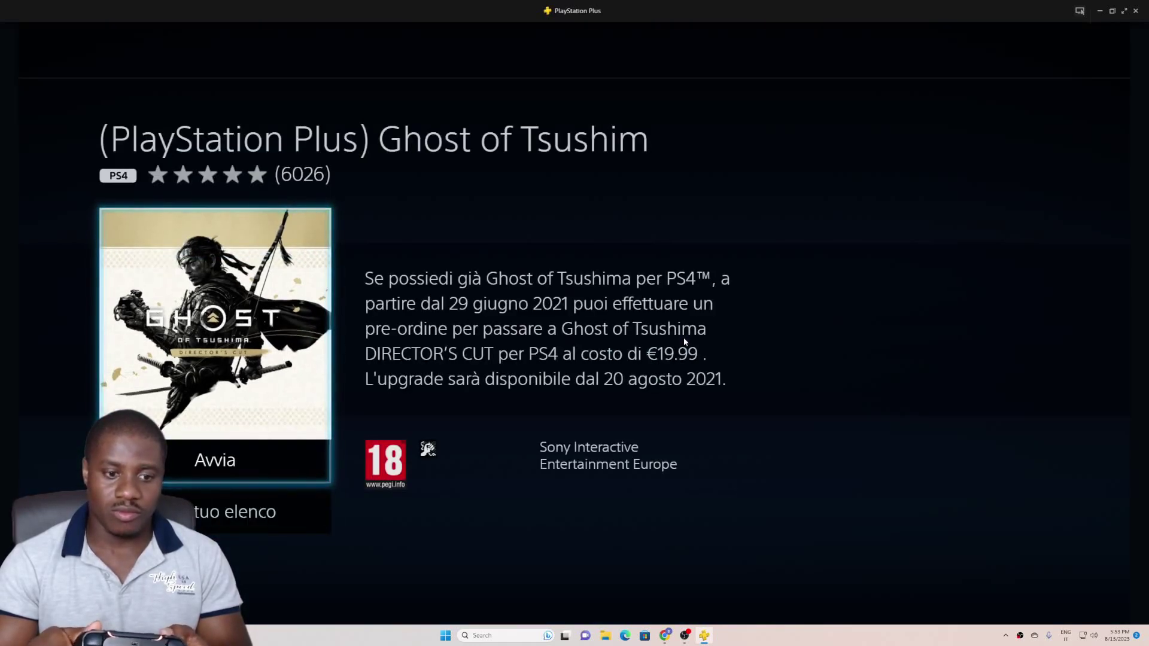
{"action": "key", "text": "Down"}
{"action": "key", "text": "Up"}
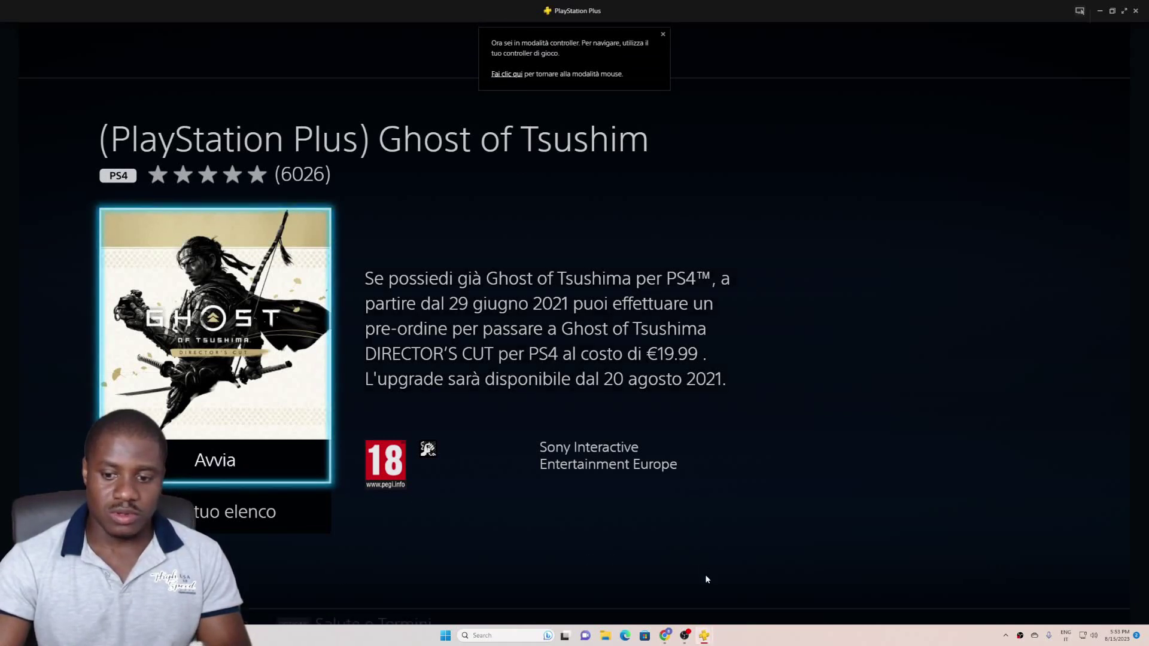
Bring the Ghost of Tsushima stream window forward from the taskbar, then return to PlayStation Plus and OBS.
{"action": "mouse_move", "coordinate": [703, 635]}
{"action": "left_click", "coordinate": [744, 591]}
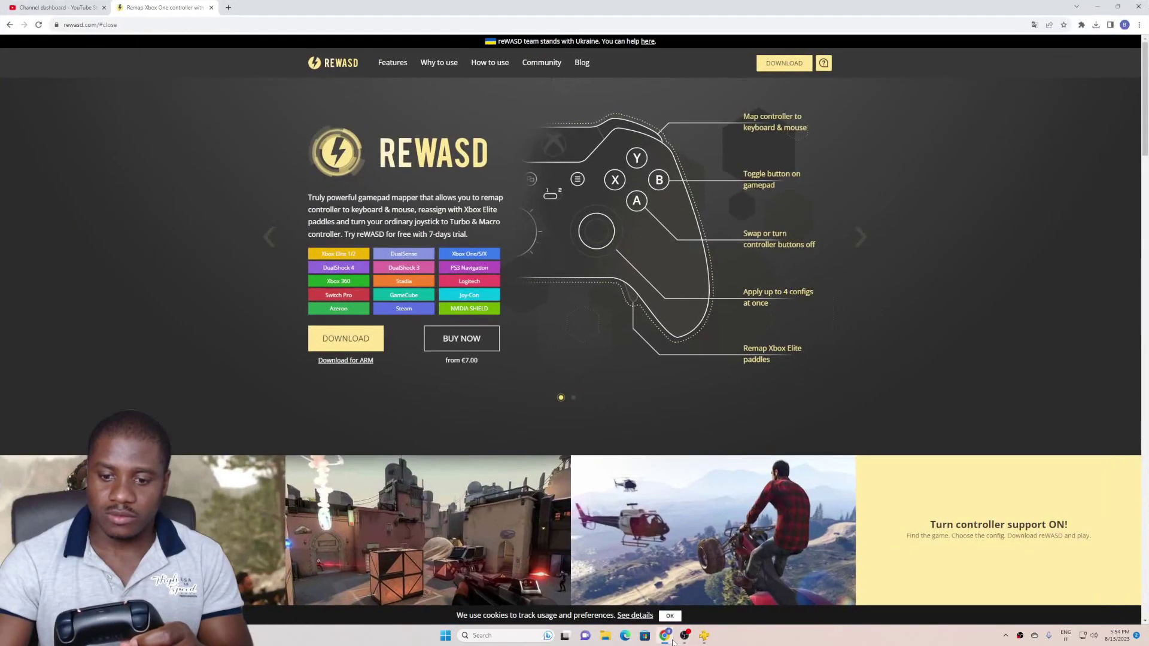
{"action": "mouse_move", "coordinate": [705, 636]}
{"action": "left_click", "coordinate": [751, 593]}
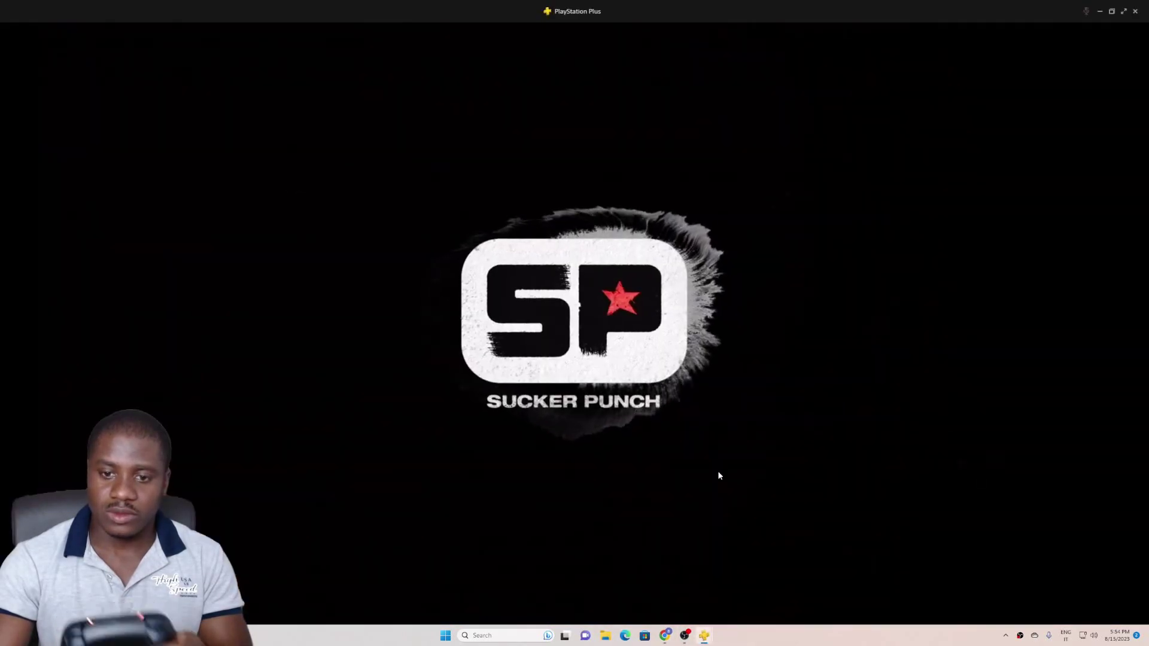
{"action": "left_click", "coordinate": [683, 637]}
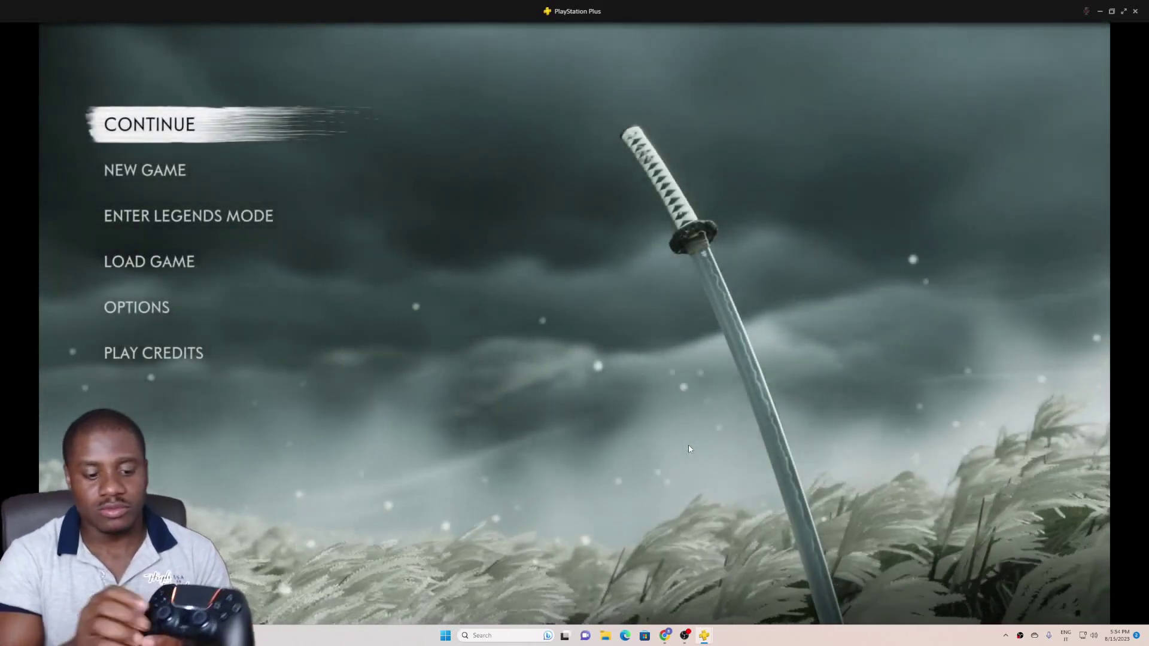
Scroll past New Game and Enter Legends Mode, then pick Continue to load the save.
{"action": "key", "text": "Down"}
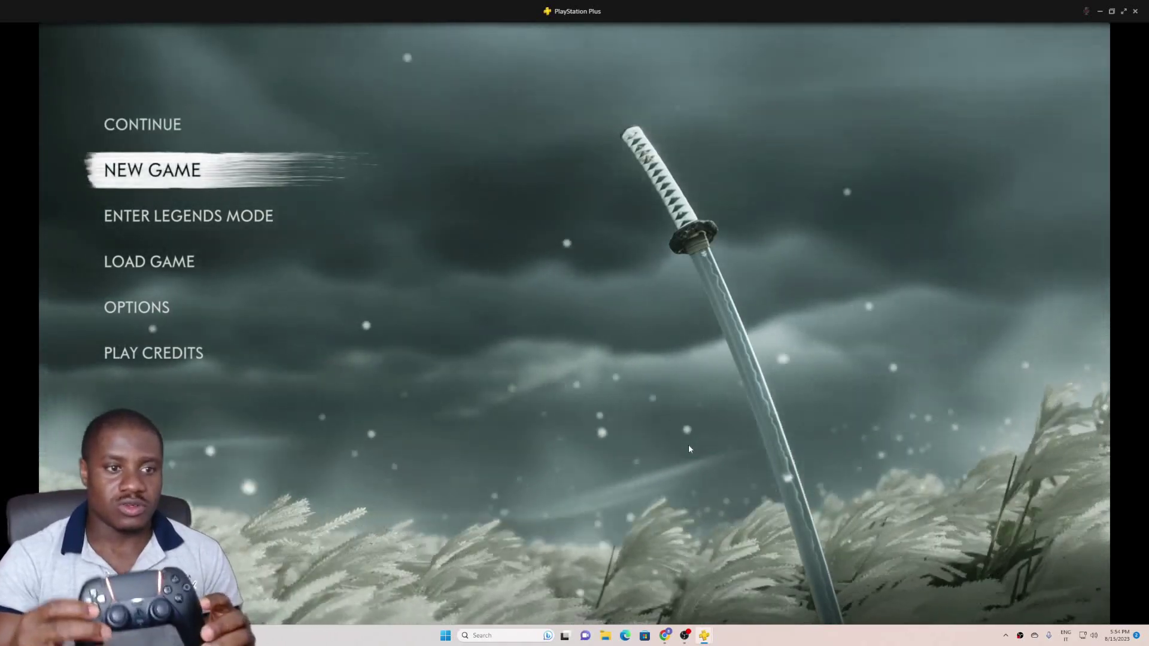
{"action": "key", "text": "Down"}
{"action": "key", "text": "Up"}
{"action": "key", "text": "Up"}
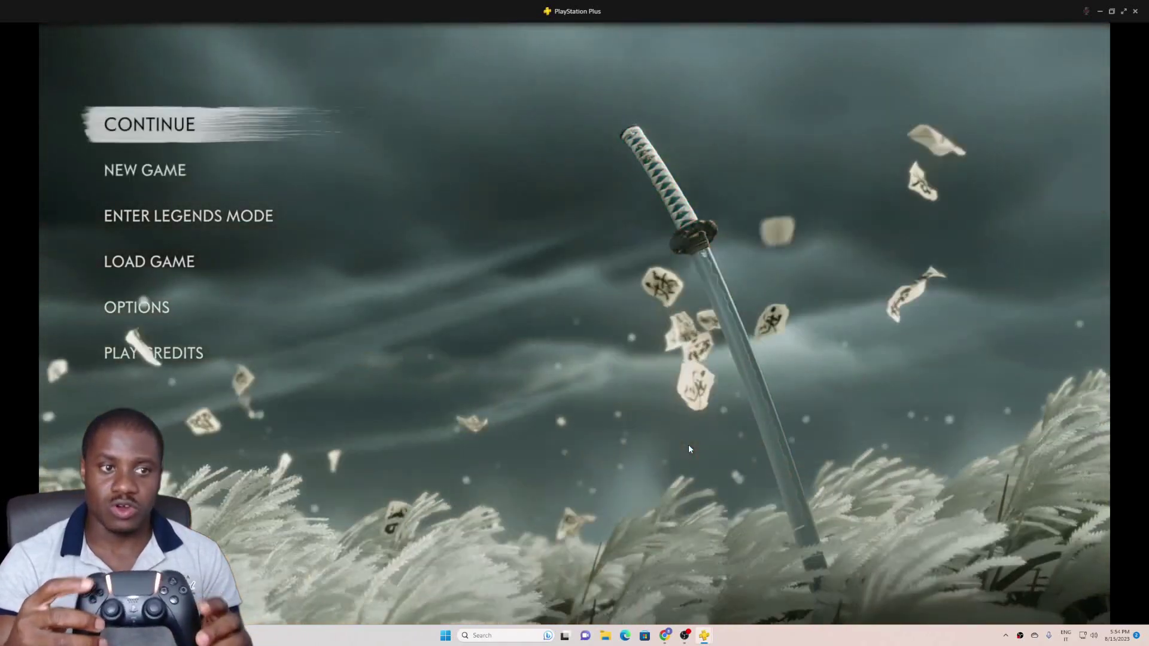
{"action": "key", "text": "Return"}
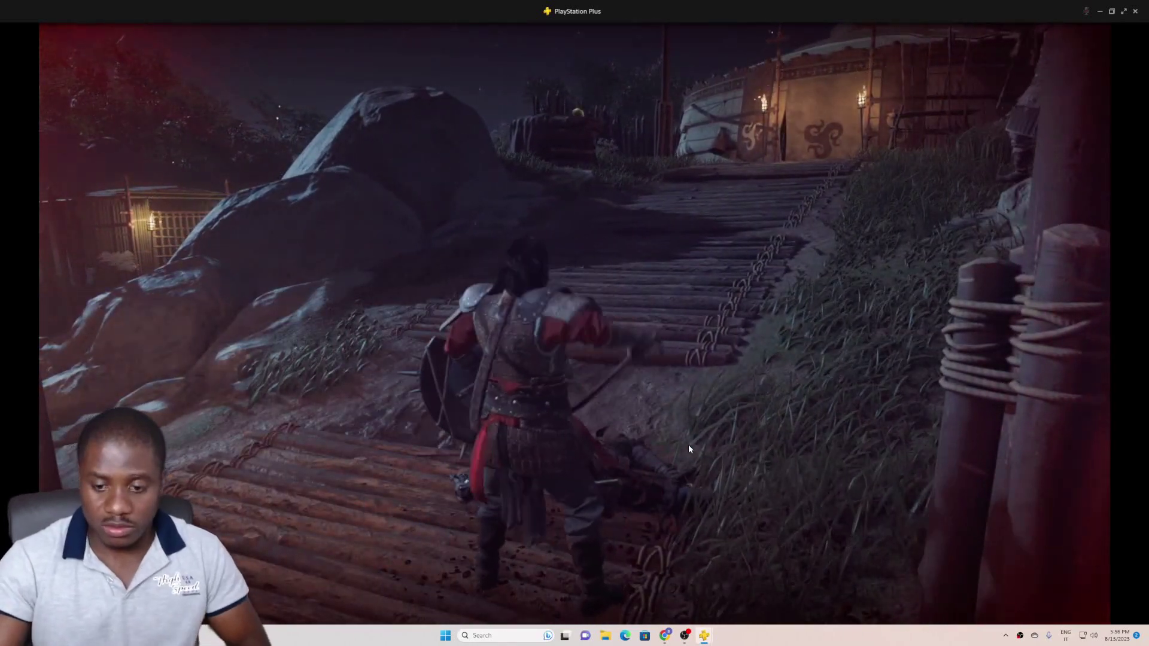
Show the window previews of the PlayStation Plus taskbar icon.
{"action": "mouse_move", "coordinate": [704, 635]}
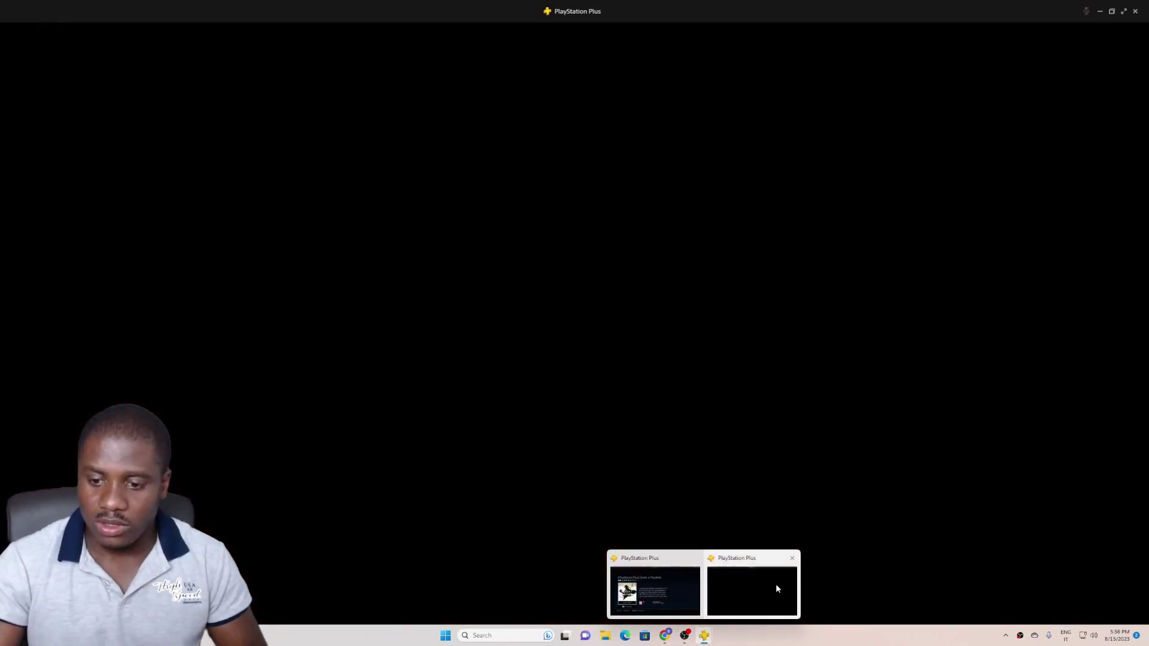